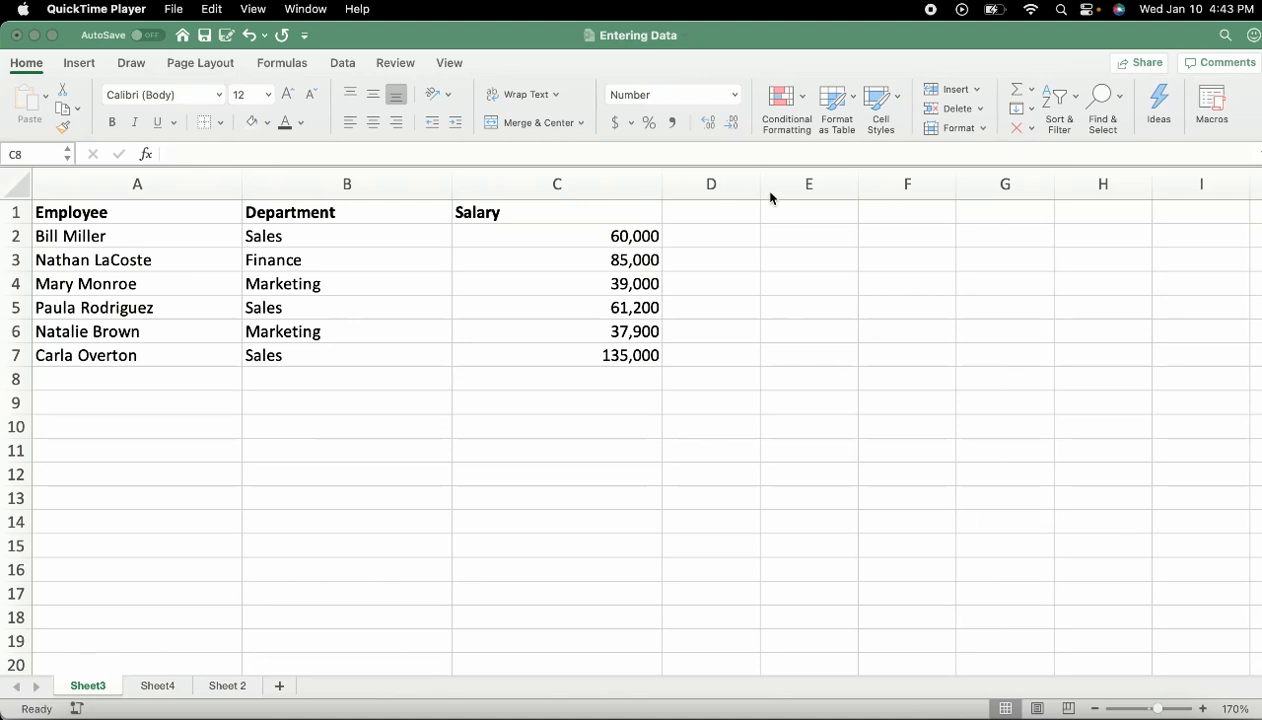
Enter a formula in cell E3 that adds the salaries in C2 and C3.
click(817, 279)
click(808, 265)
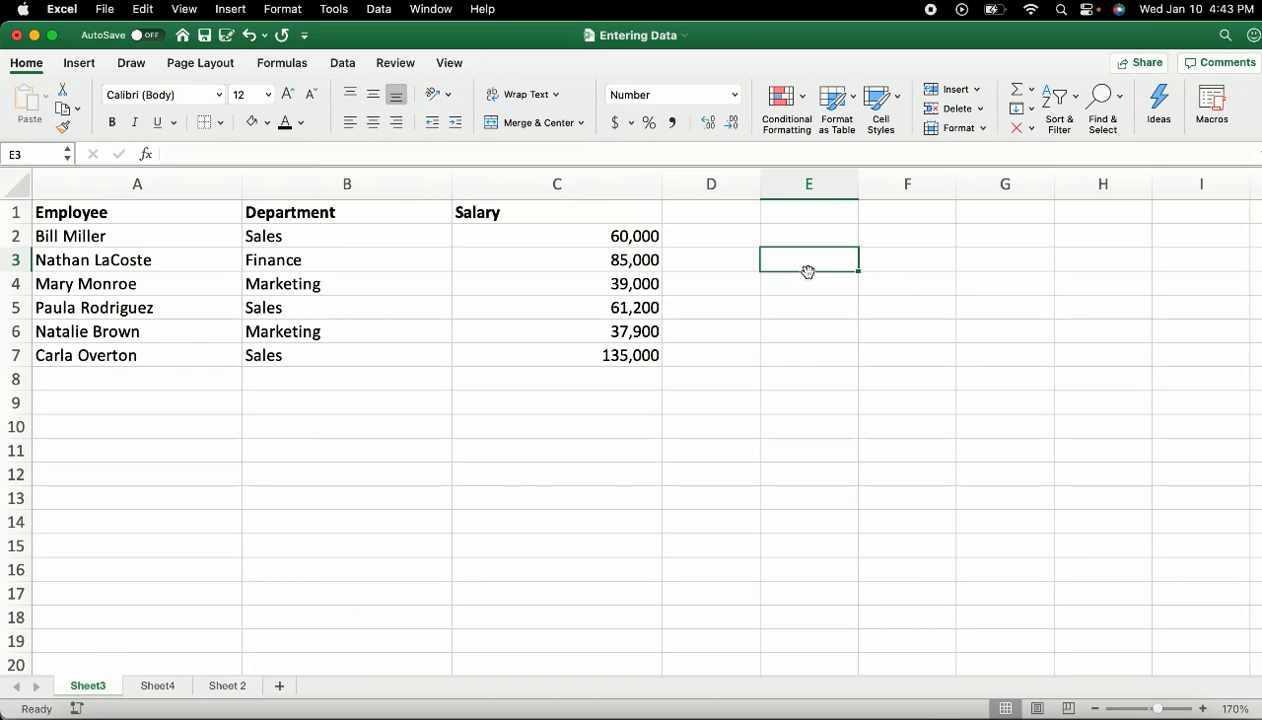
text(=)
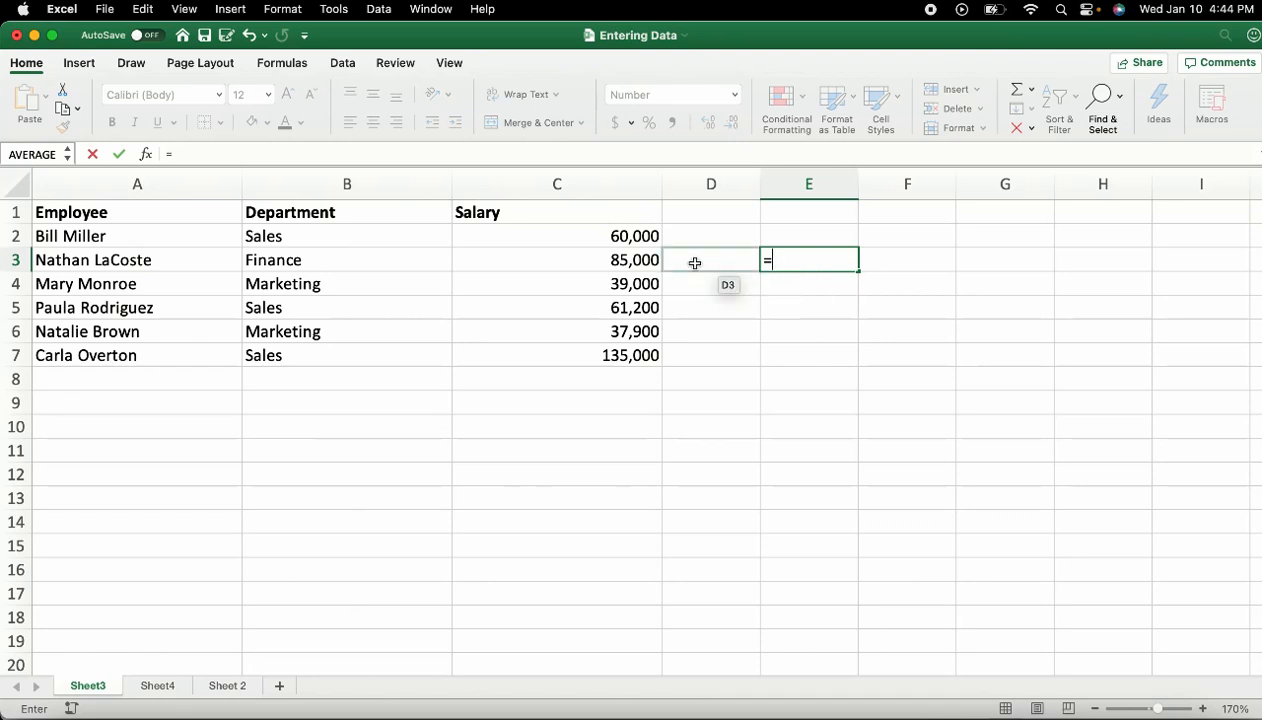
click(621, 236)
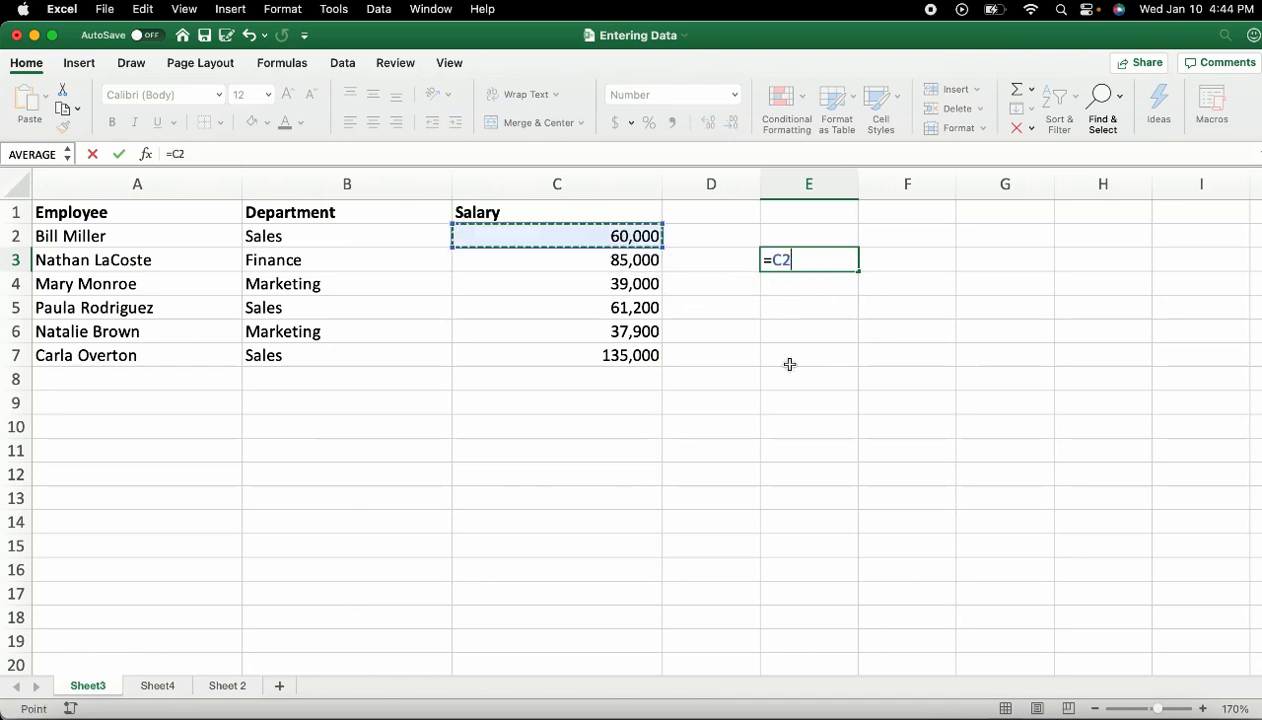
text(+)
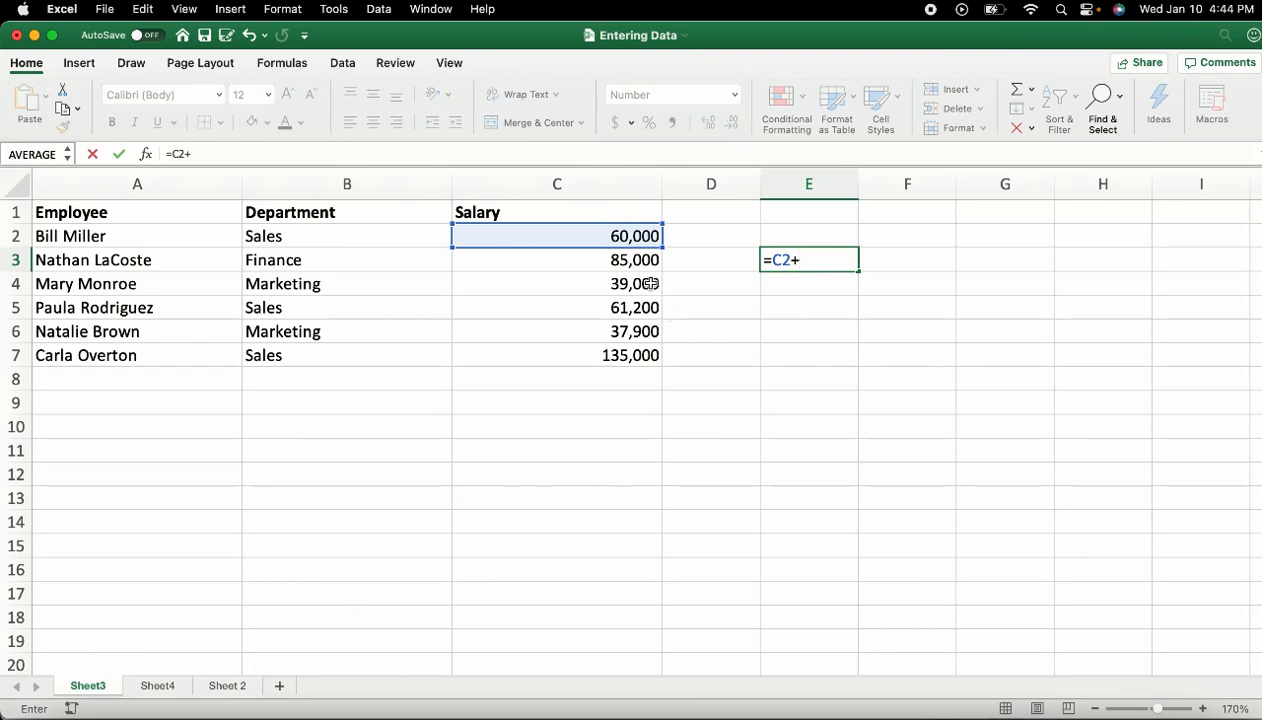
click(628, 258)
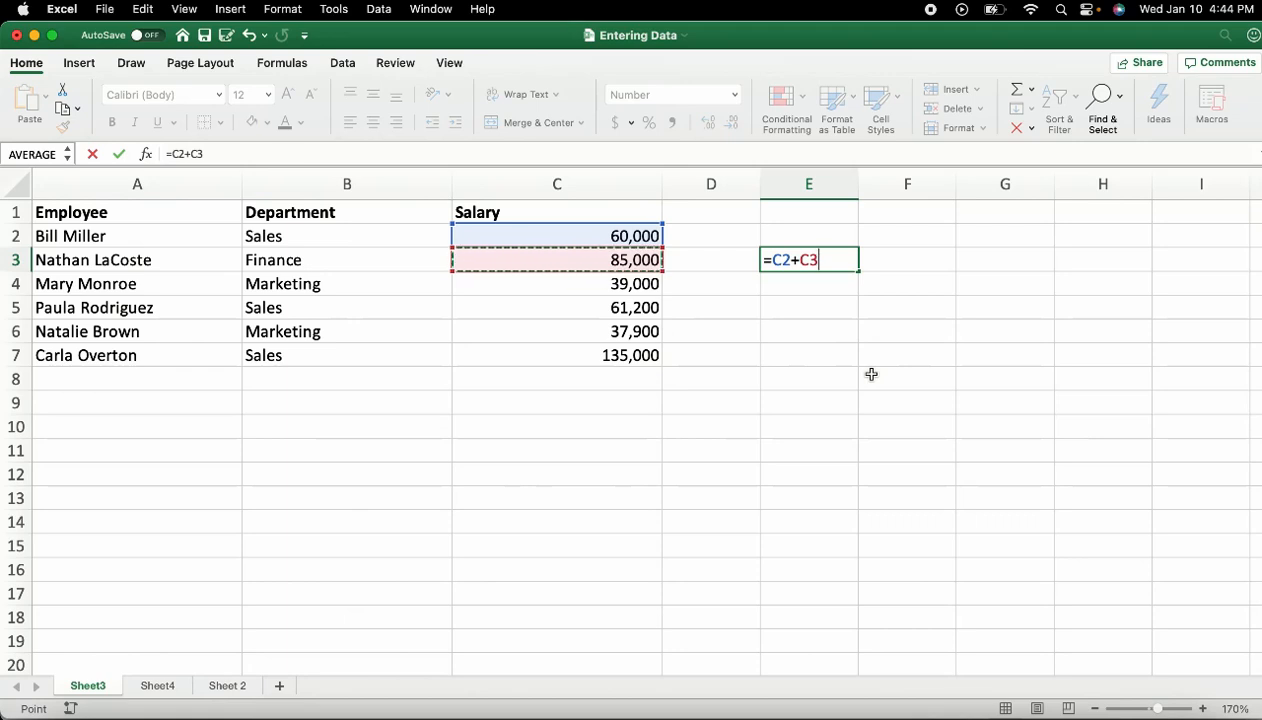
key(Return)
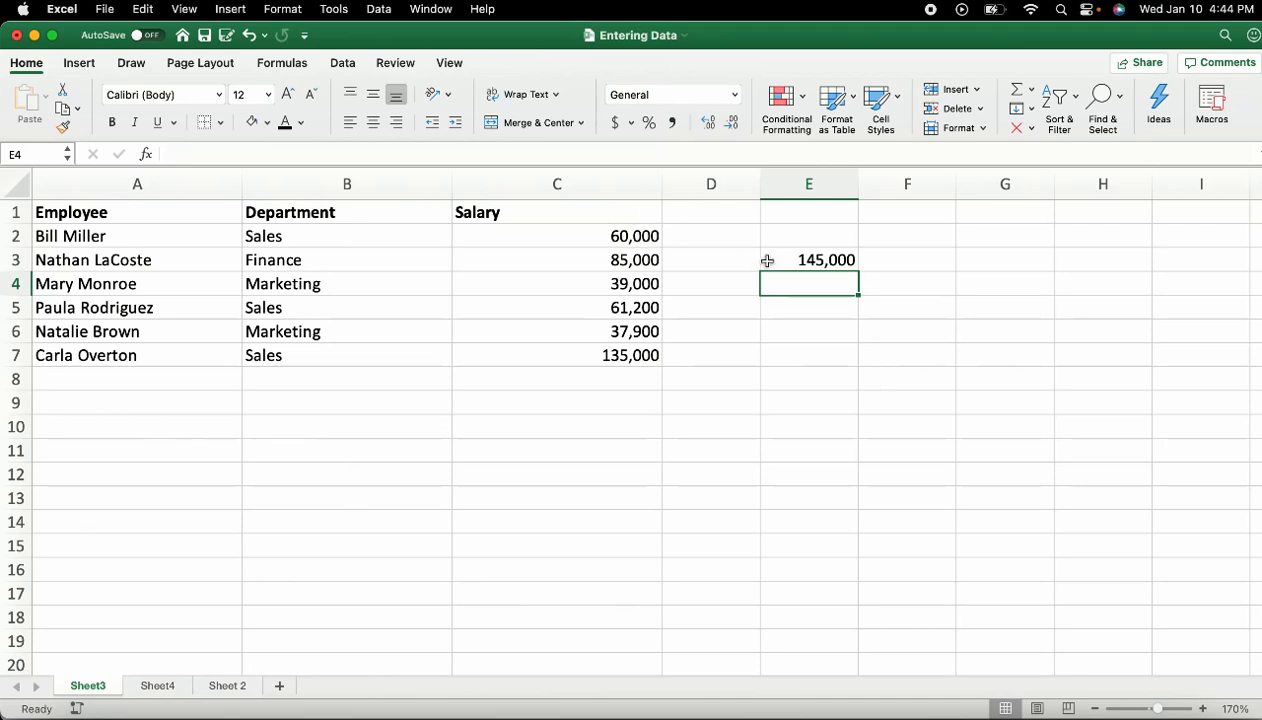
Extend the formula in E3 to also add C6, making it =C2+C3+C6.
click(836, 259)
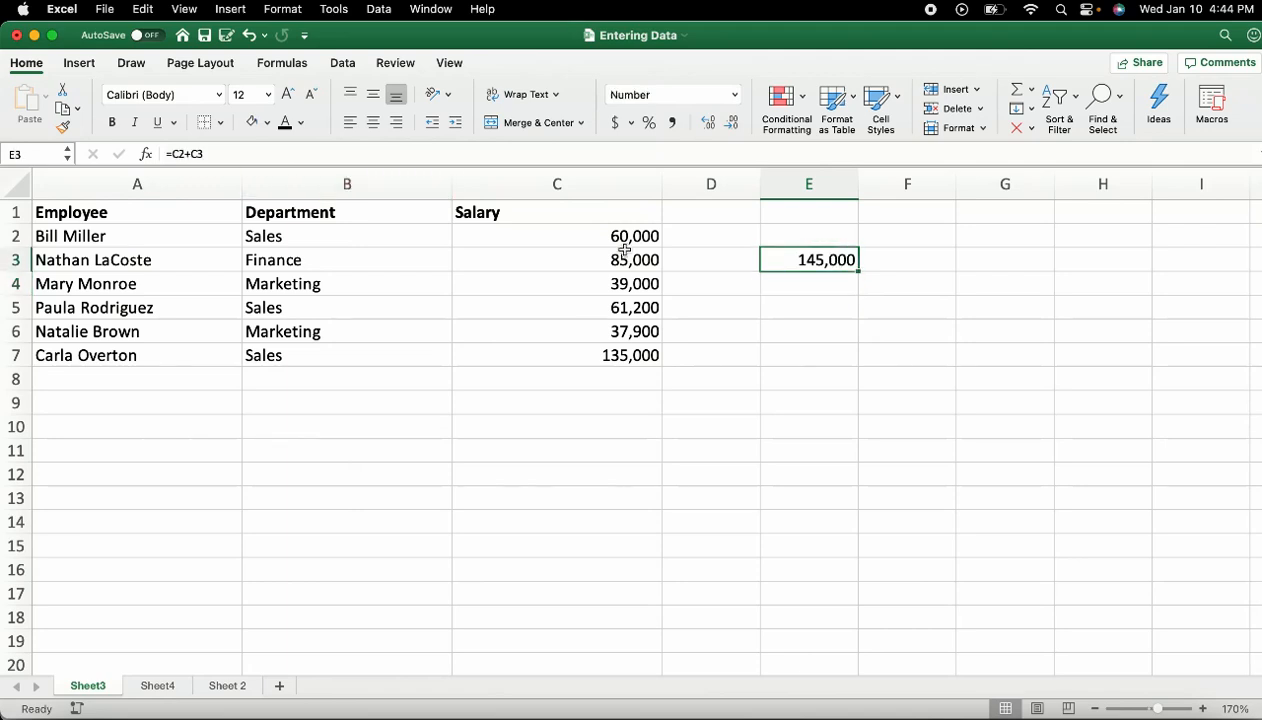
click(231, 155)
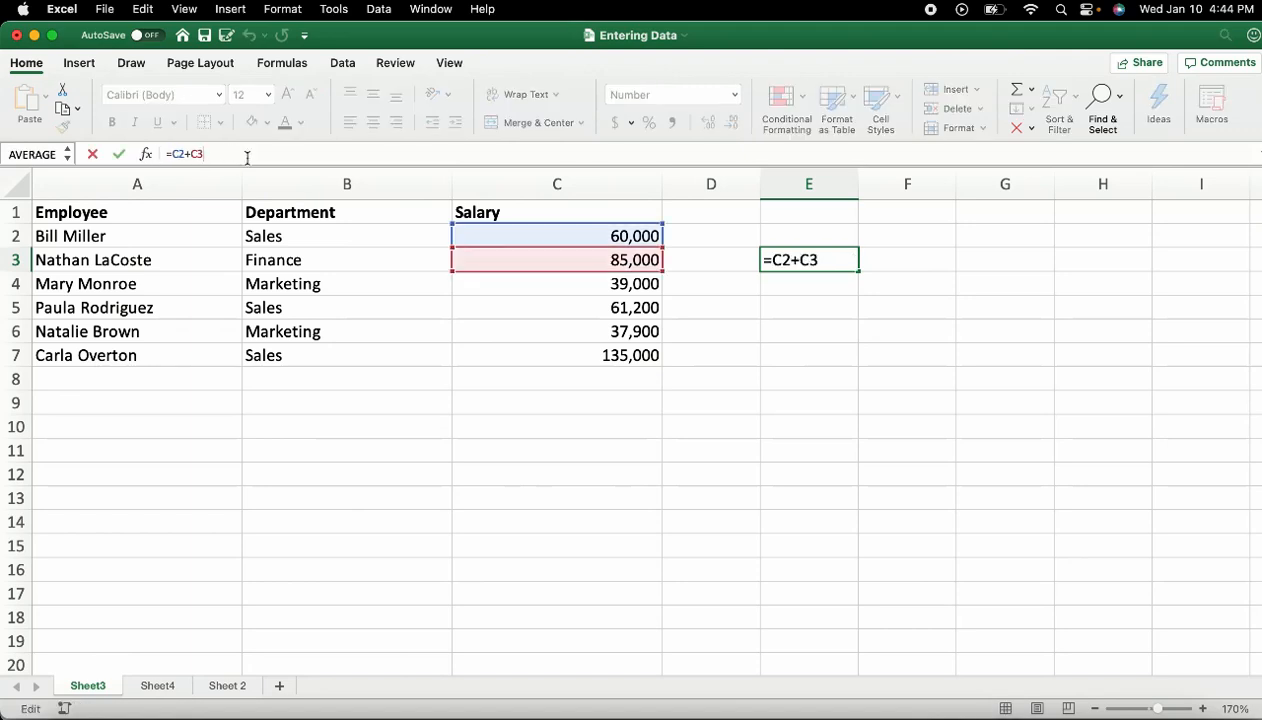
text(+)
click(560, 331)
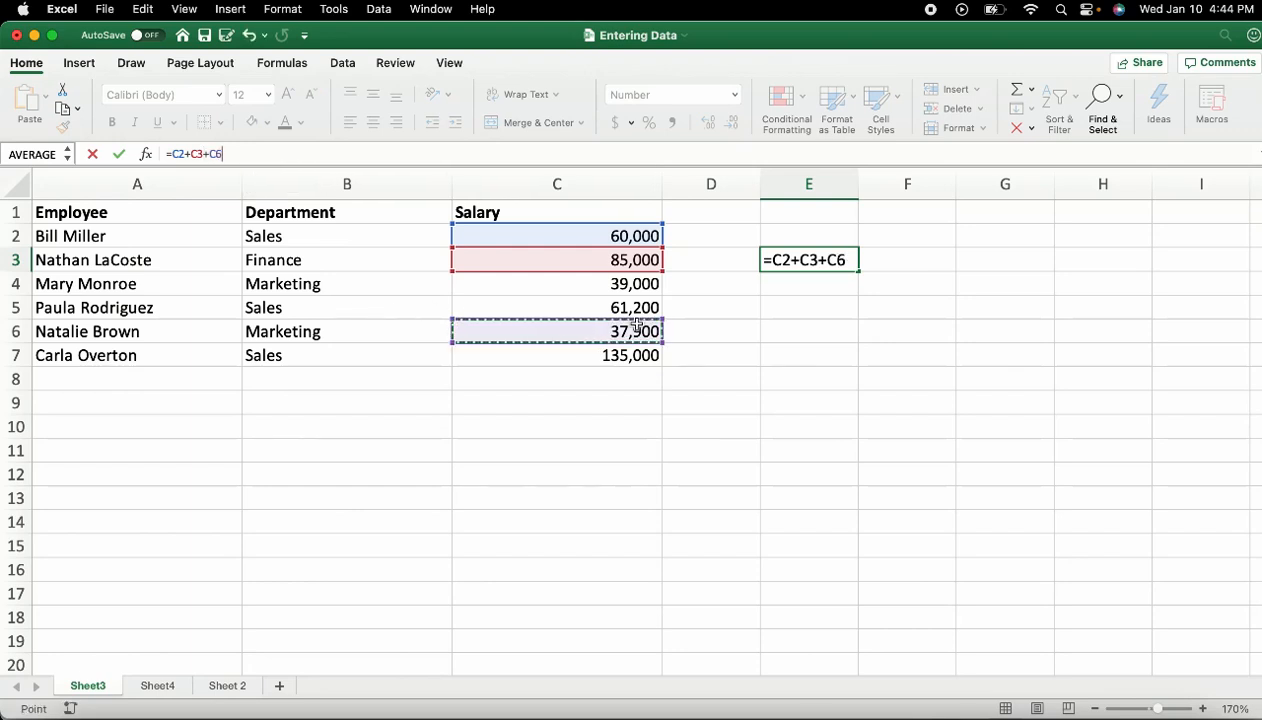
key(Return)
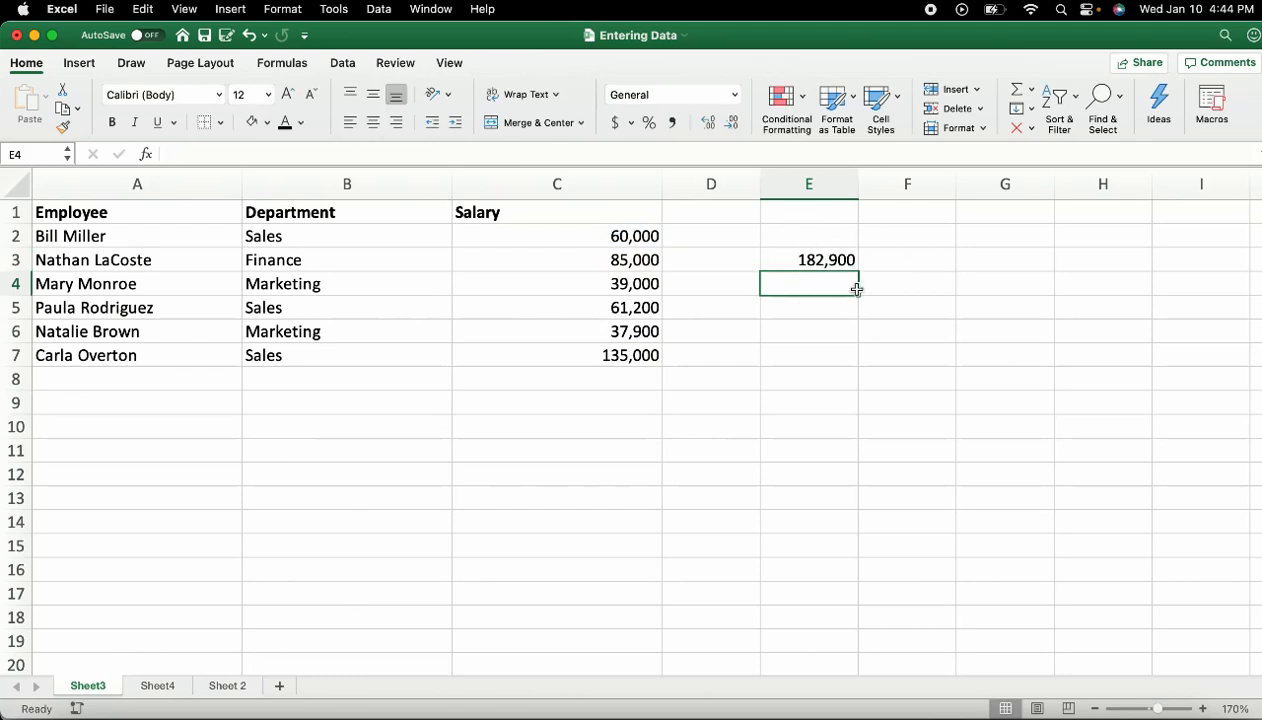
Edit the E3 formula to subtract C6 instead of adding it, giving =C2+C3-C6.
click(811, 259)
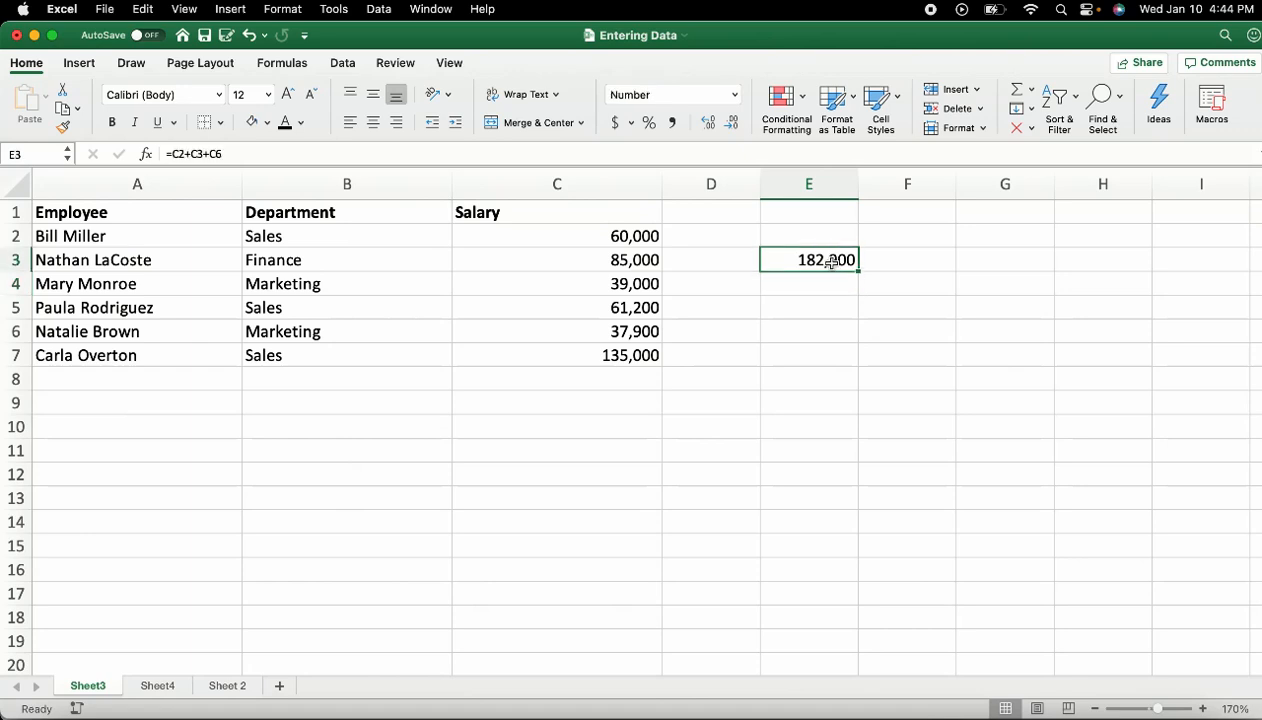
click(210, 153)
key(BackSpace)
text(-)
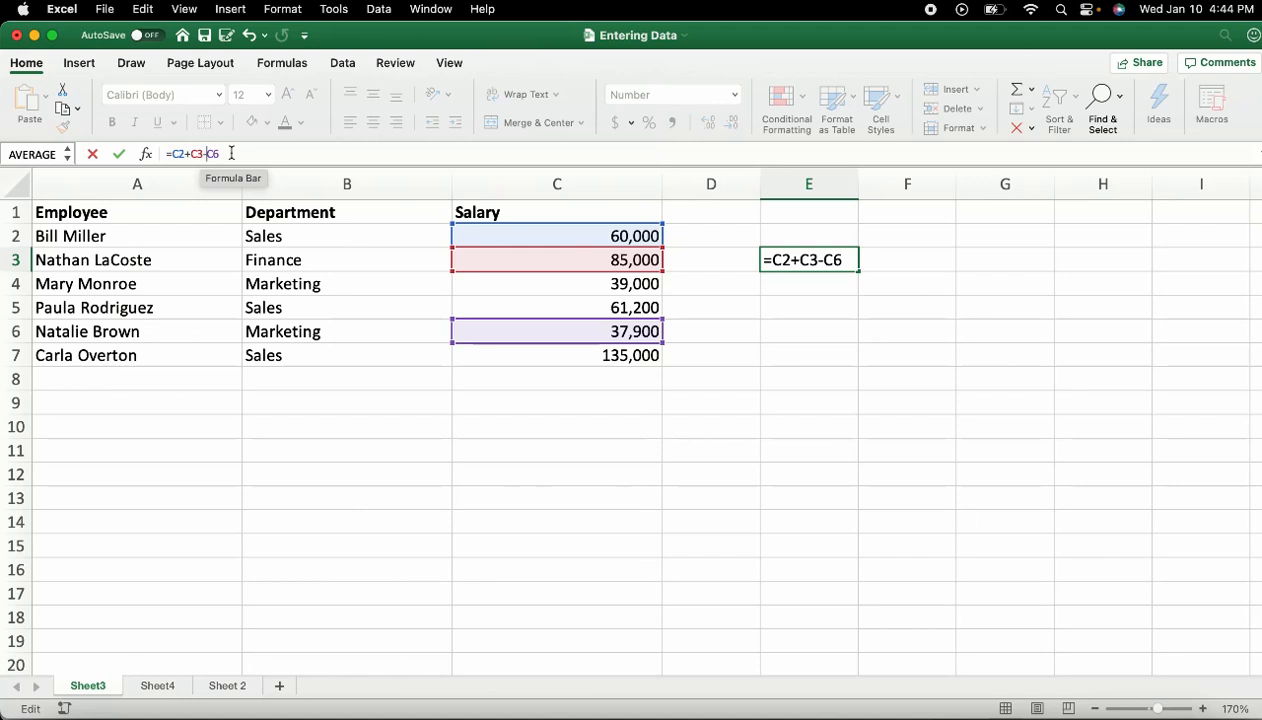
key(Return)
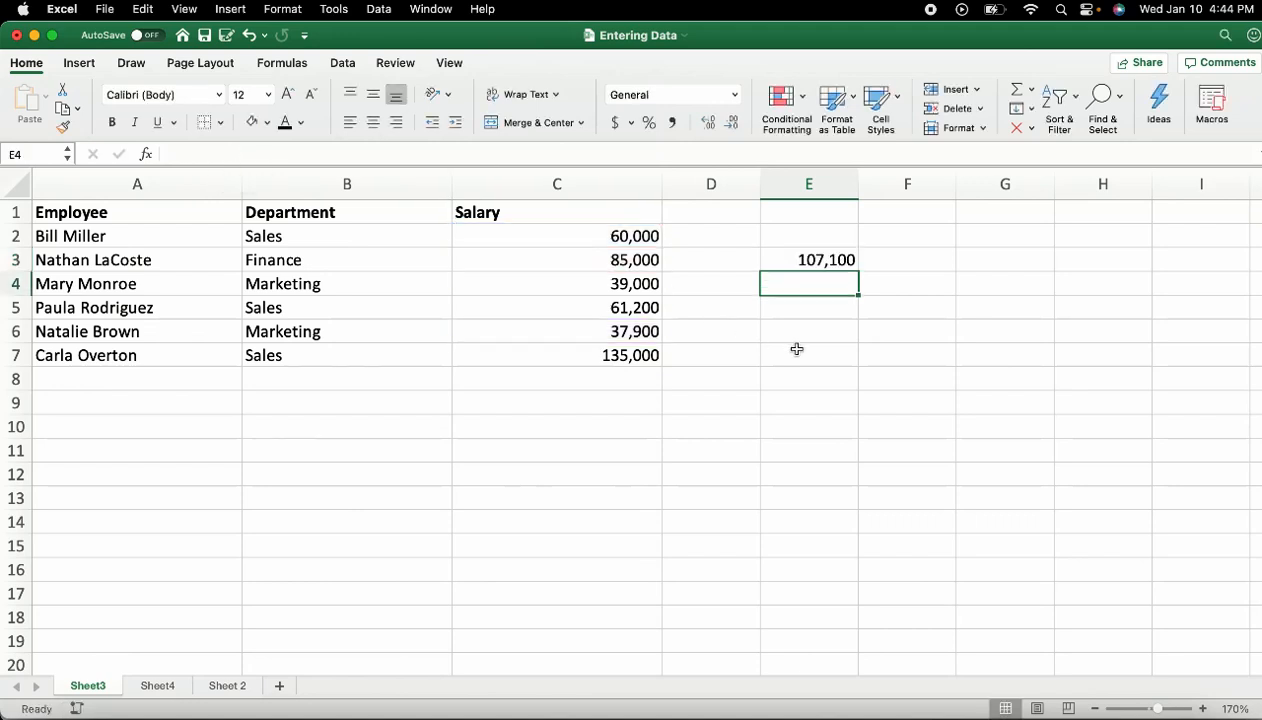
Delete the formula from cell E3.
click(832, 264)
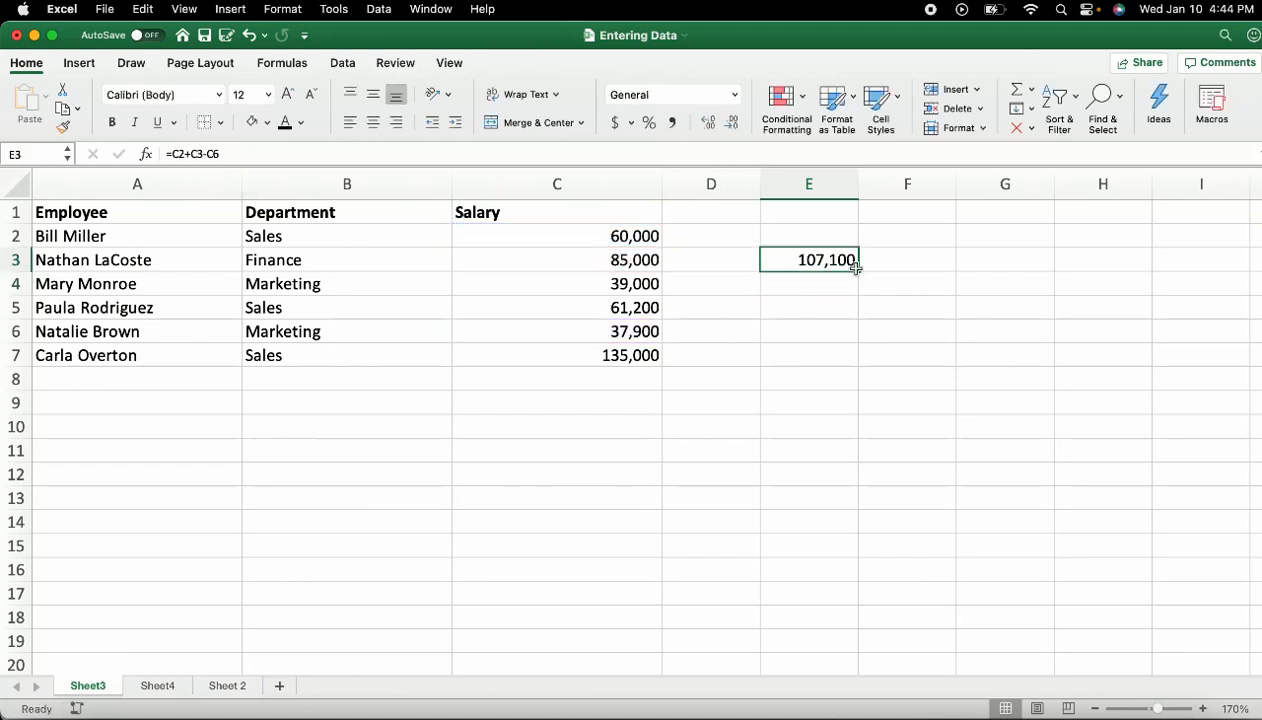
key(Delete)
Enter the formula =sum(C2:C7) in cell C8 to total the Salary column.
click(616, 378)
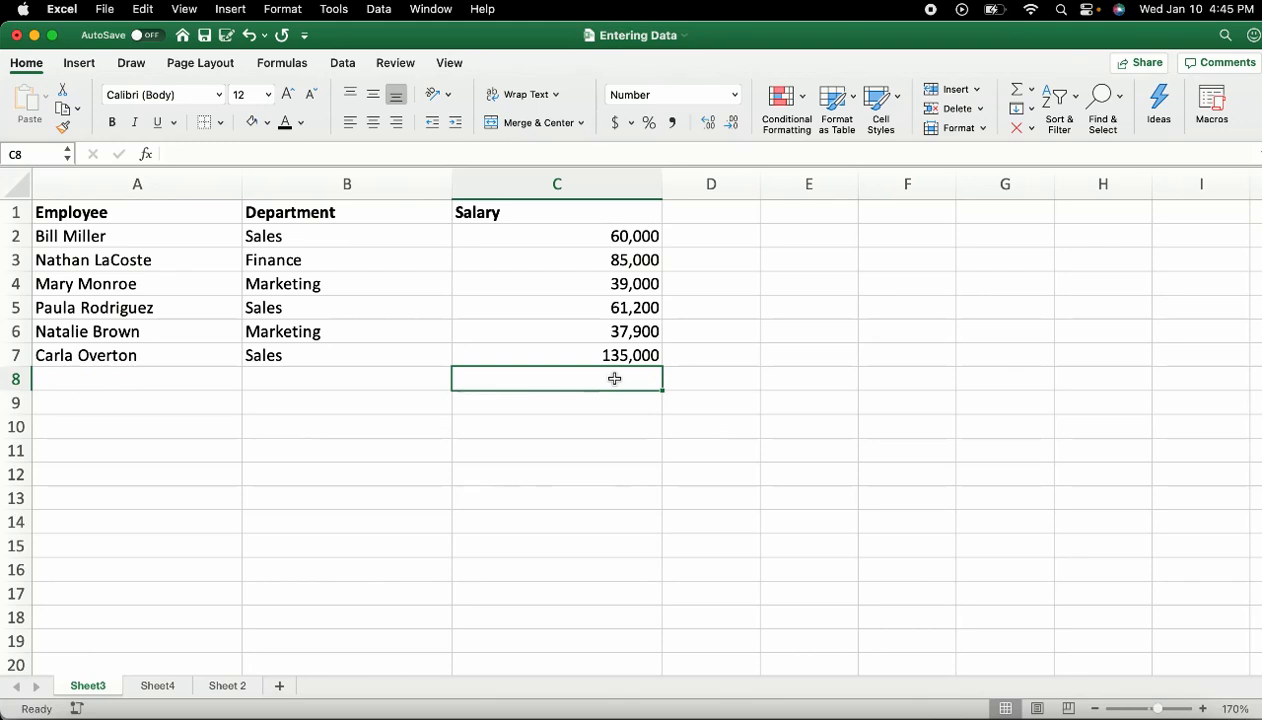
text(=su)
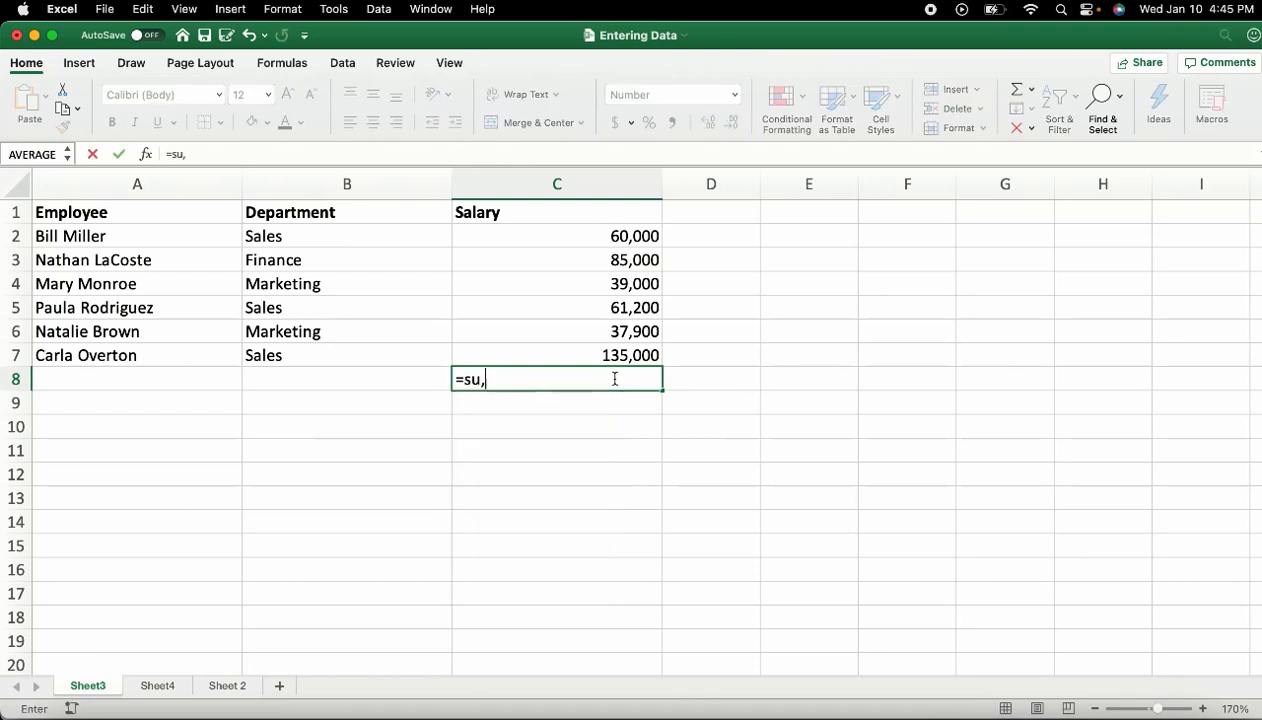
text(m)
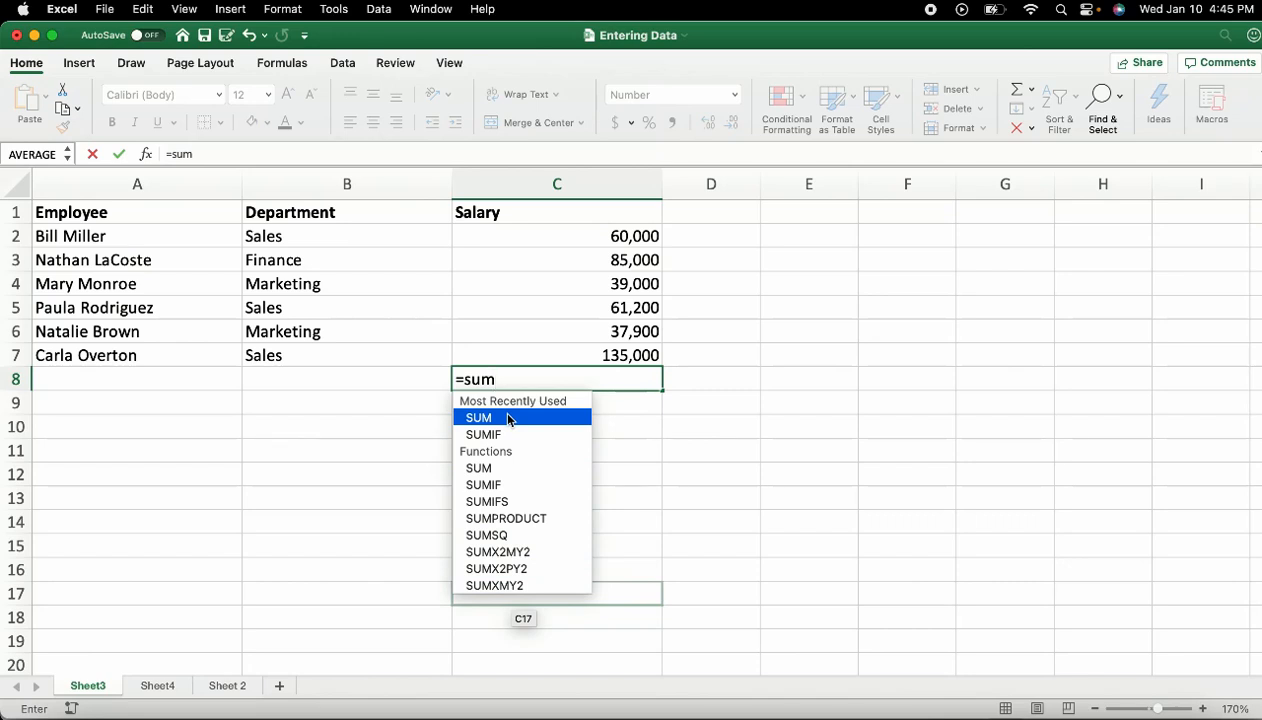
text(()
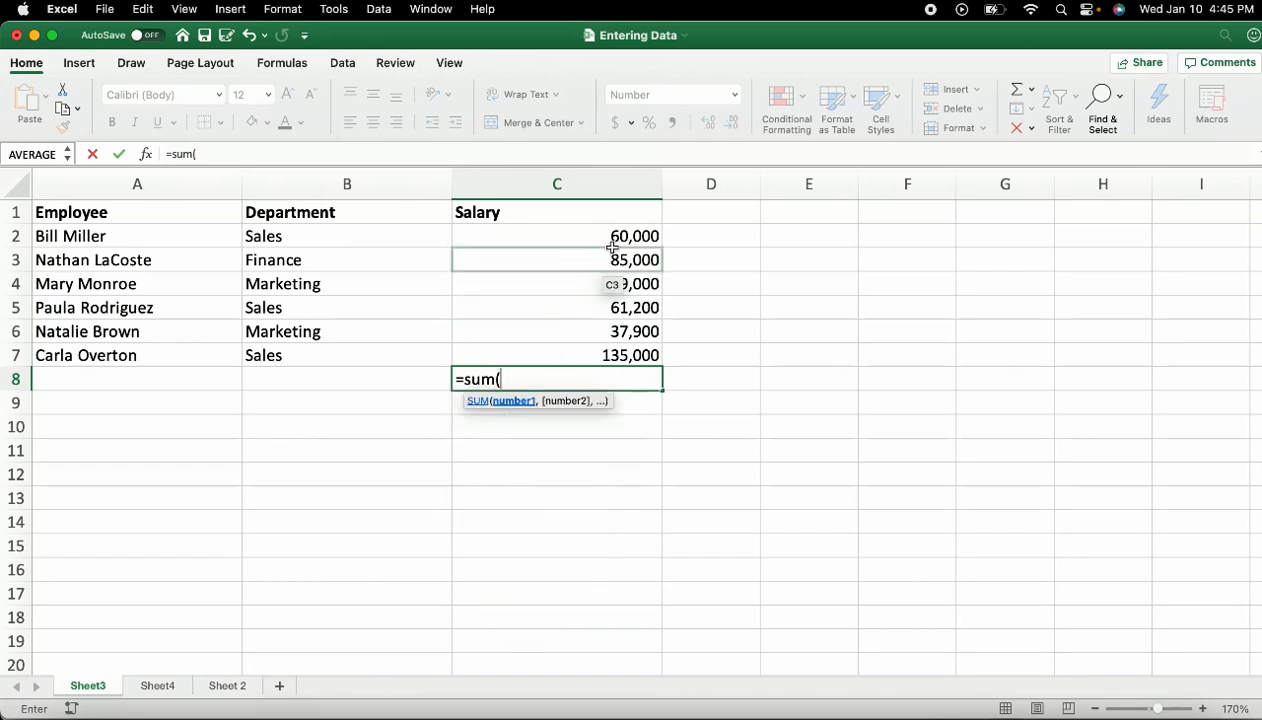
drag(616, 240, 612, 355)
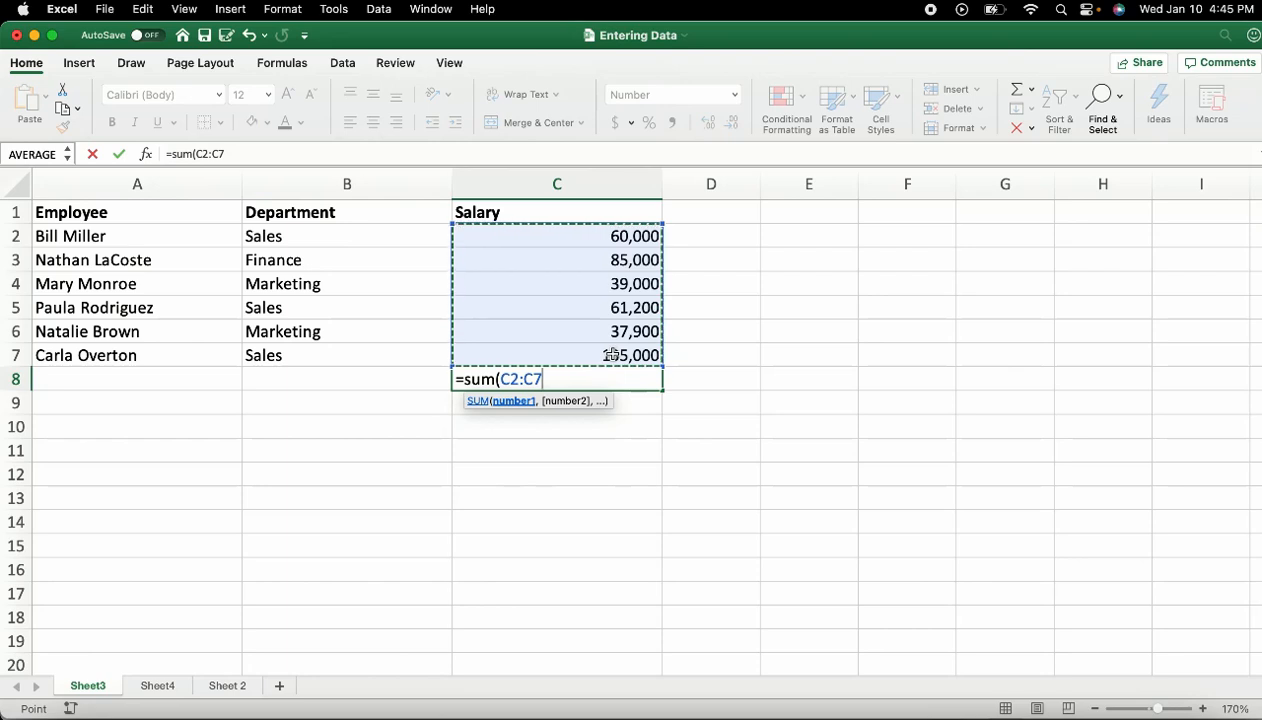
text())
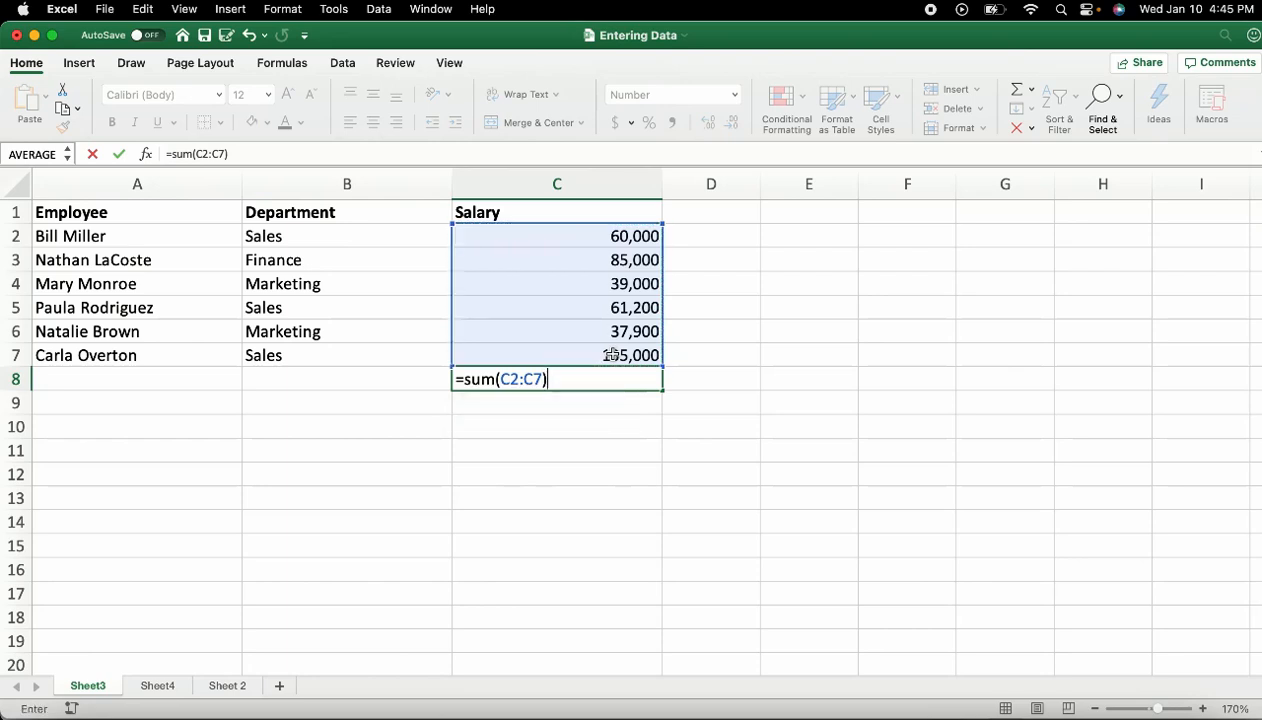
key(Return)
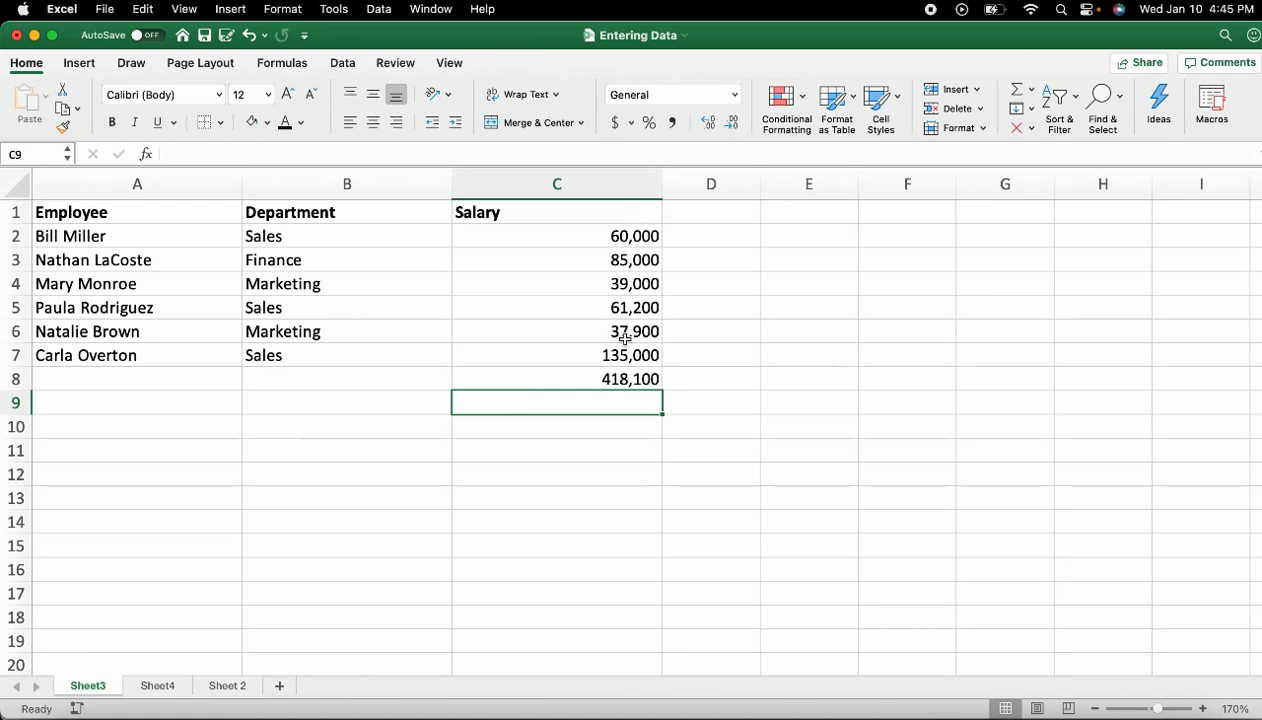
Undo the SUM formula entered in cell C8.
click(625, 381)
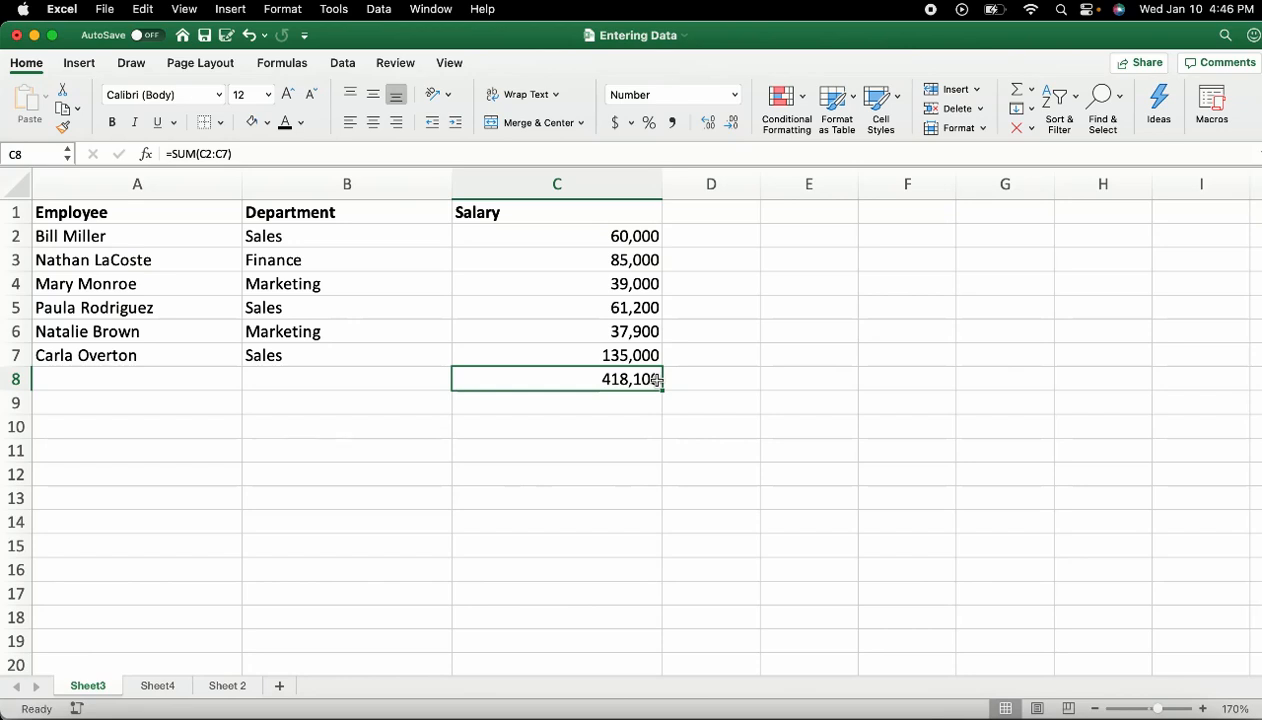
key(super+z)
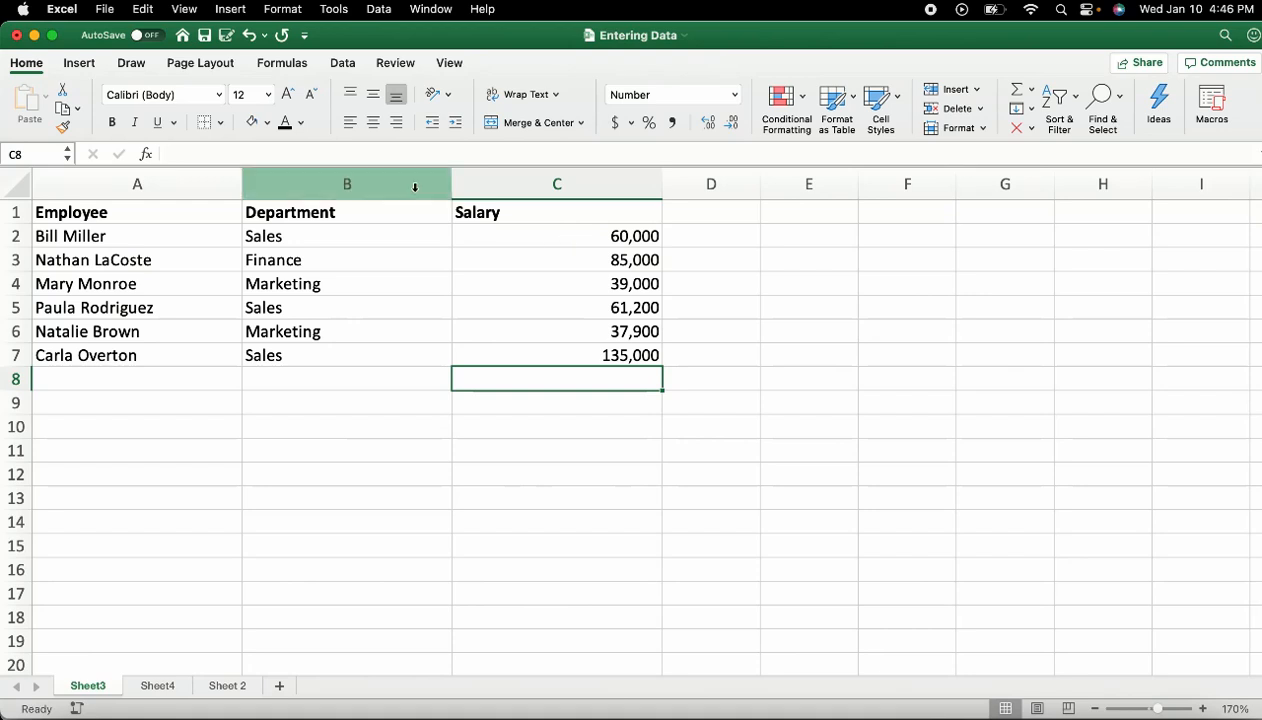
Insert an AutoSum Sum formula in C8 and set its range to C2:C7 to total the salaries.
click(286, 63)
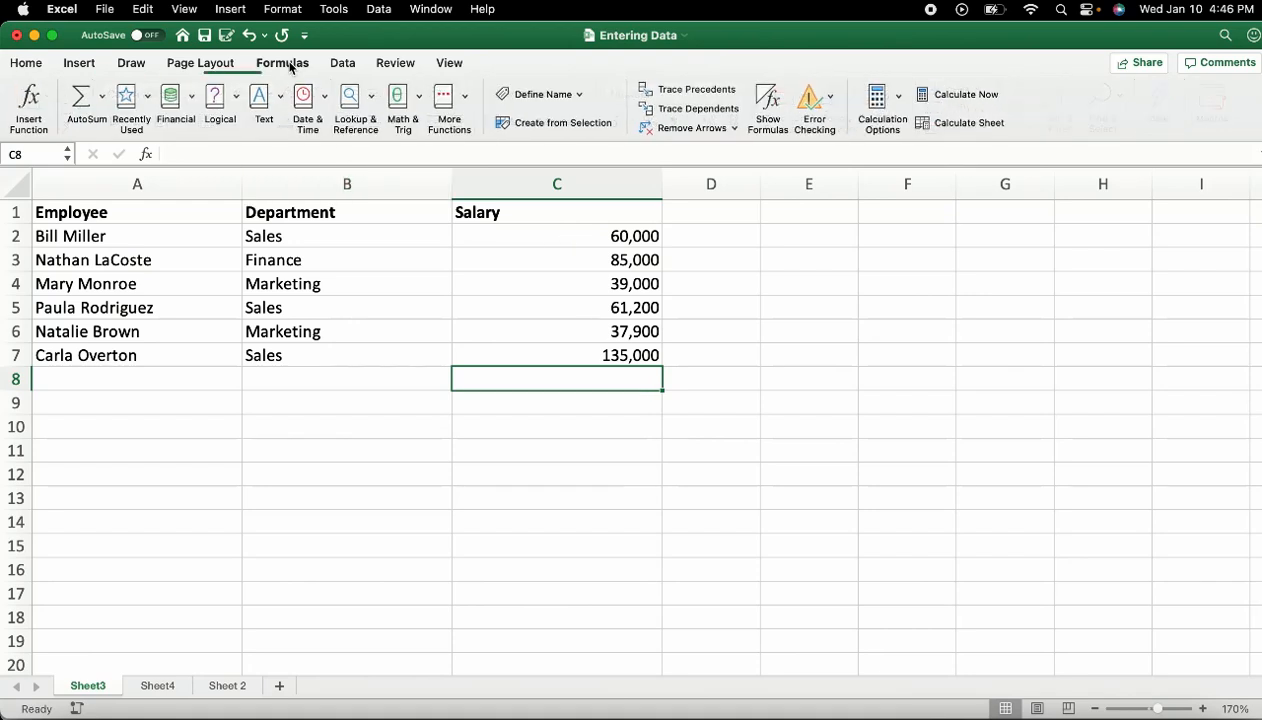
click(103, 97)
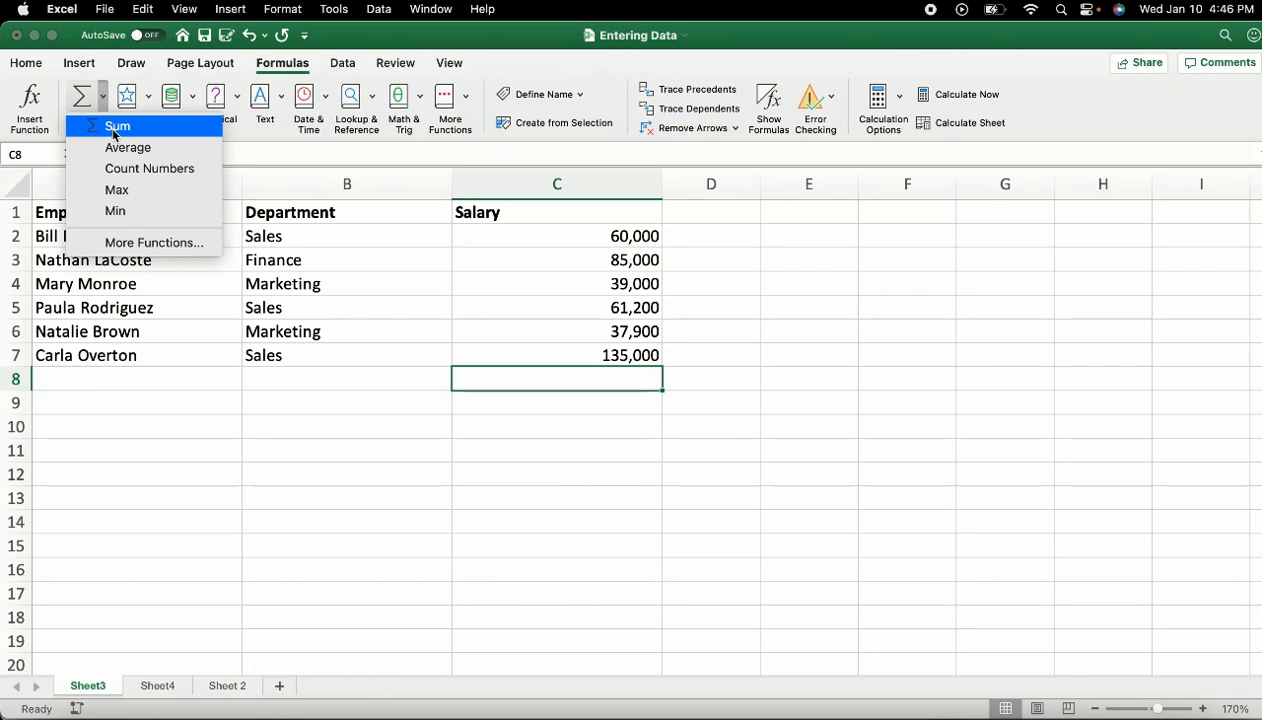
click(115, 126)
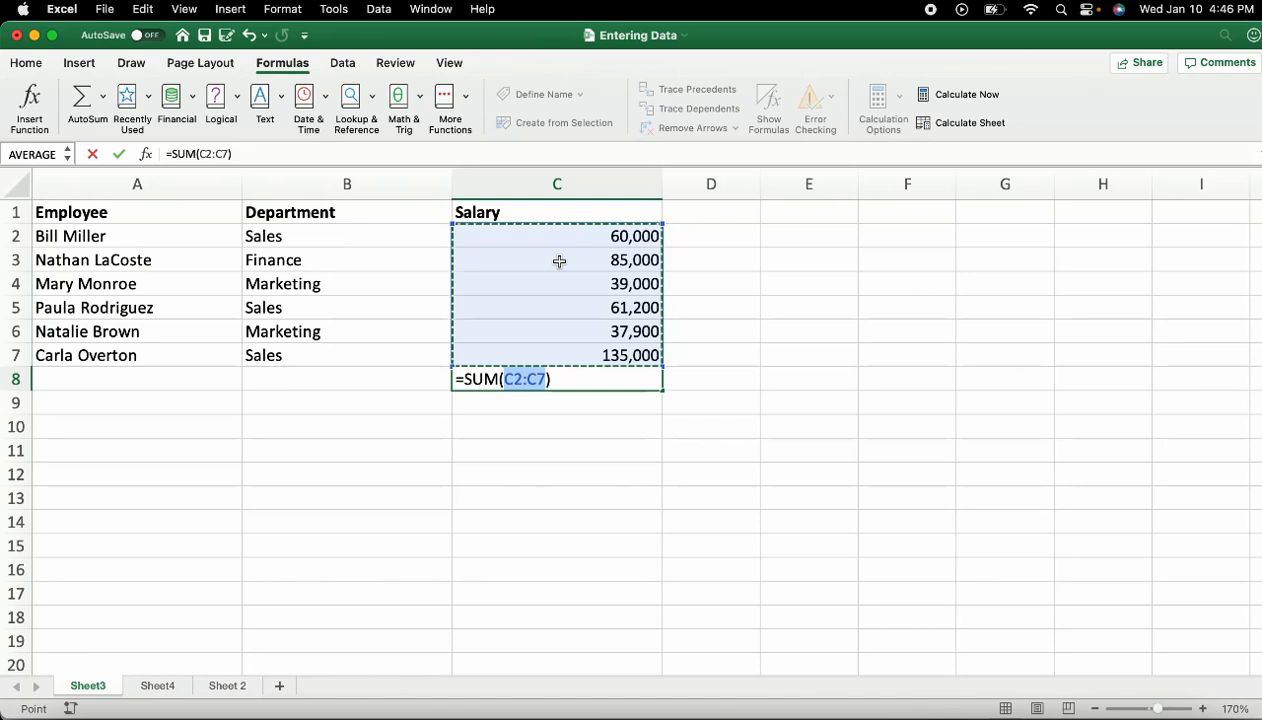
drag(559, 261, 564, 355)
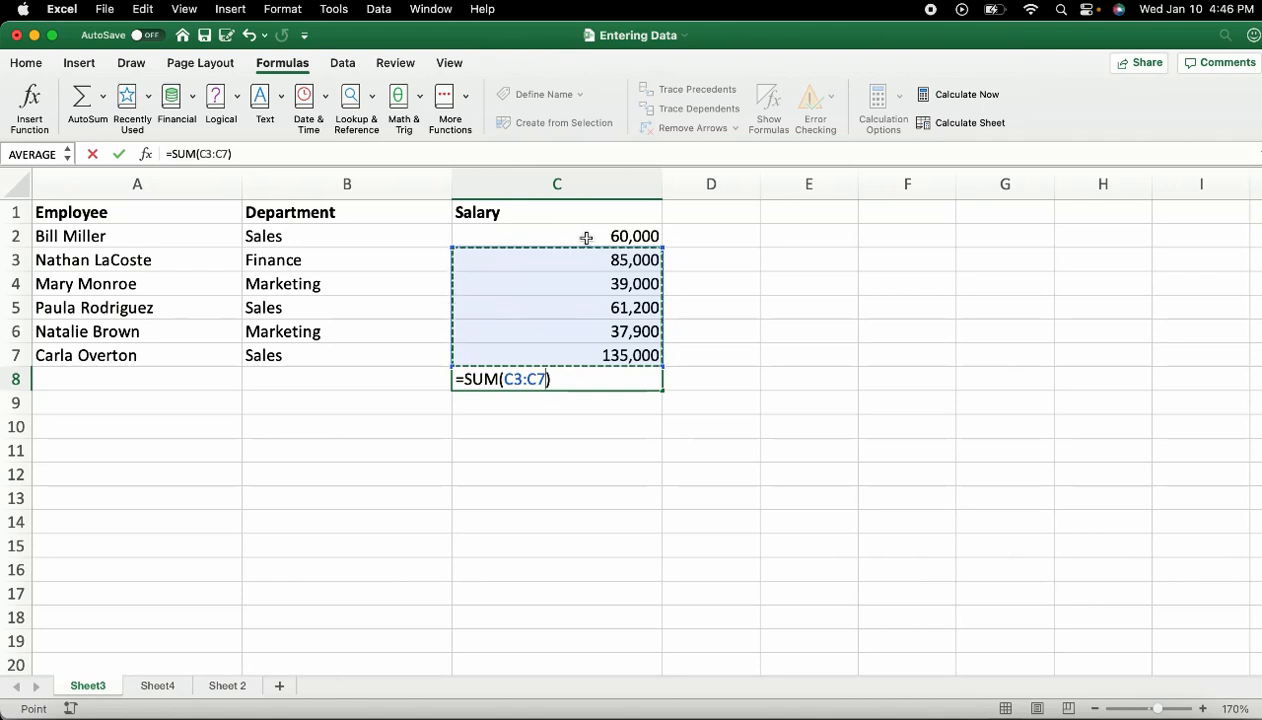
drag(586, 238, 583, 357)
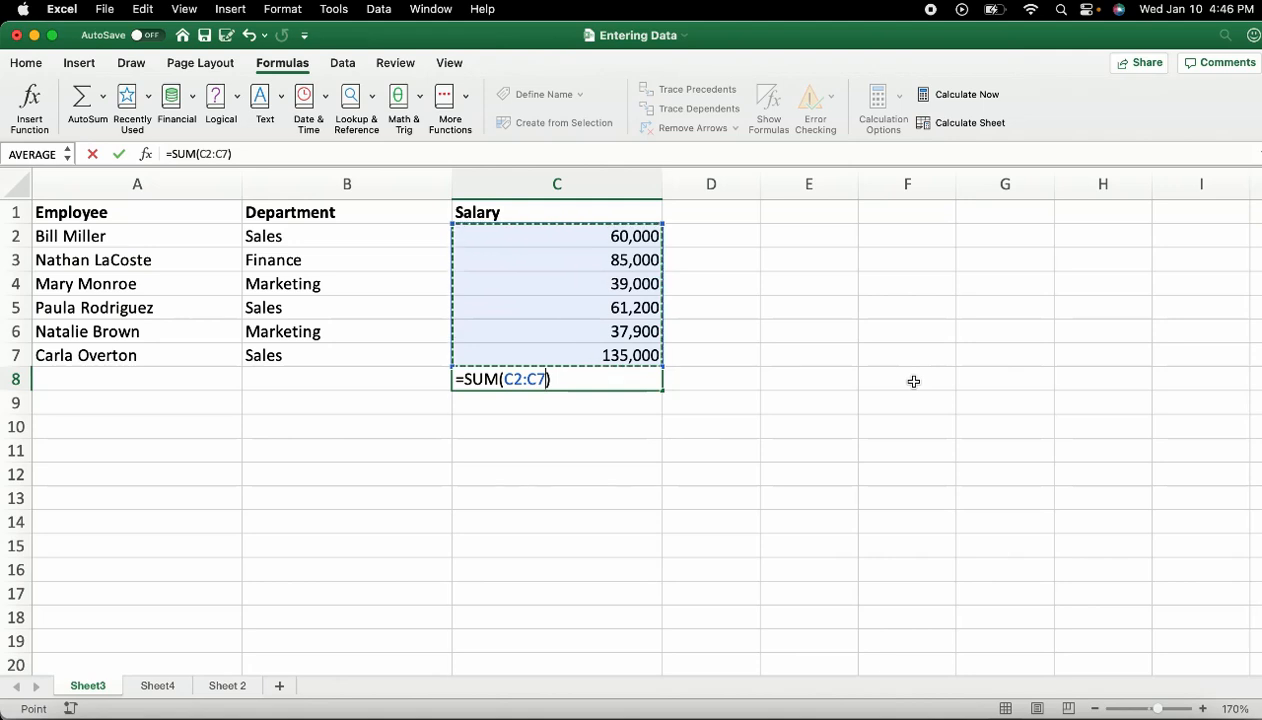
key(Return)
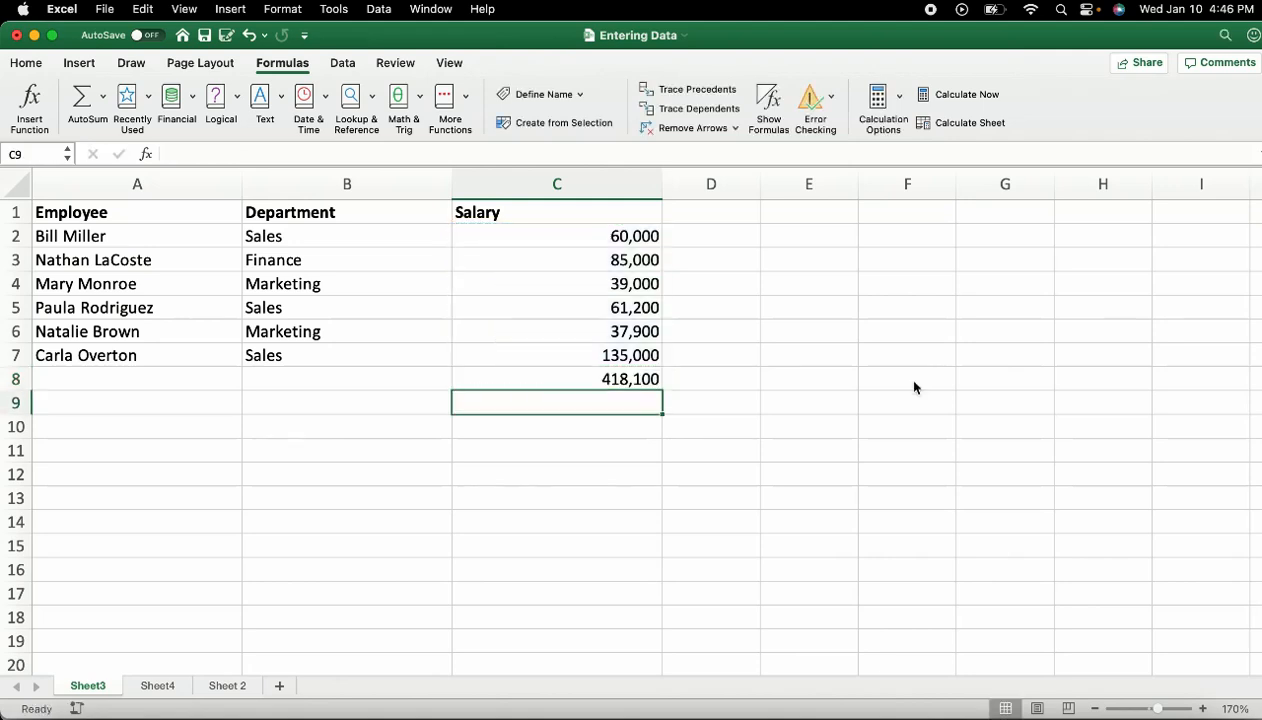
On Sheet4, total the Mortgage through Savings amounts with =sum(B2:B8) in the Expenses cell B9.
click(160, 684)
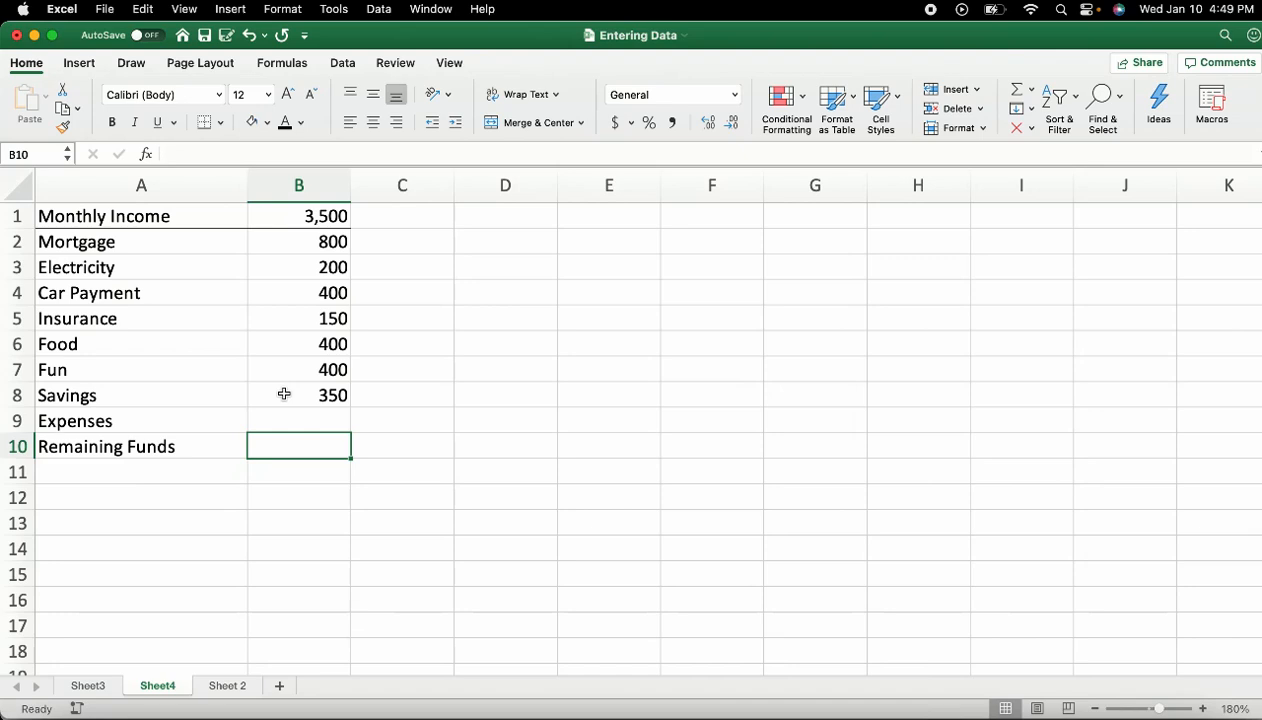
click(312, 419)
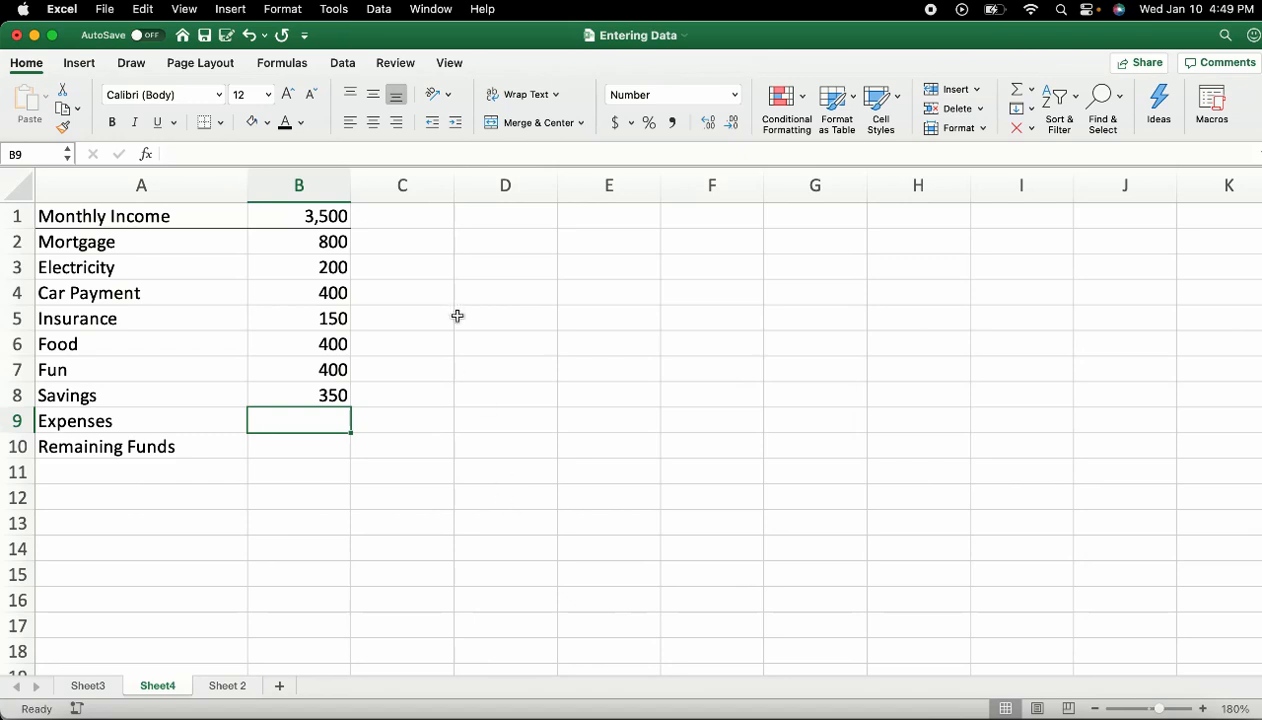
text(=sum()
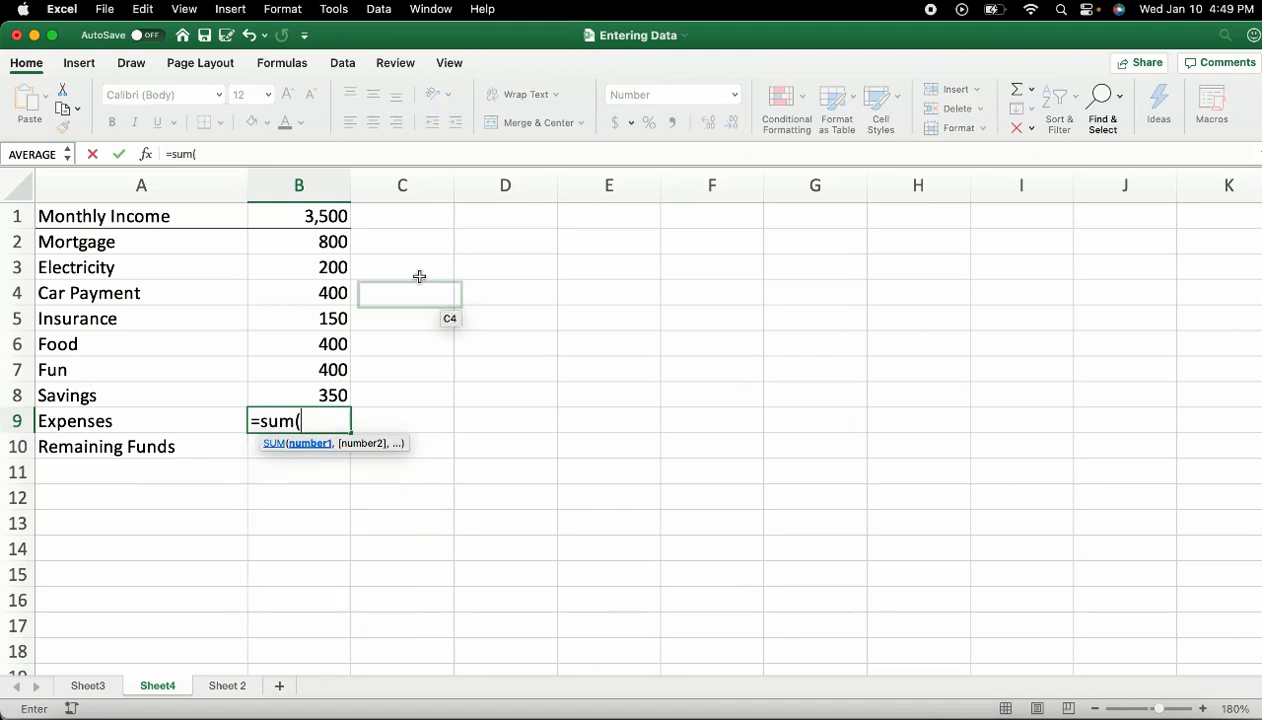
drag(322, 243, 333, 398)
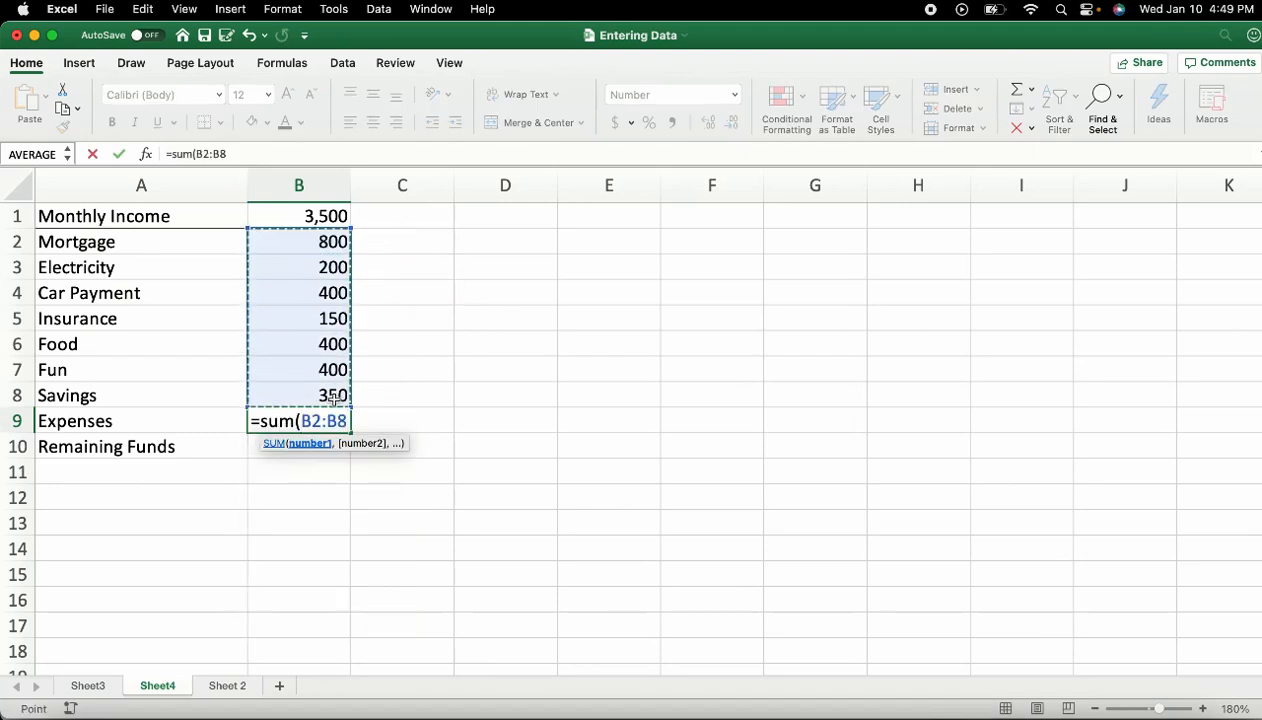
text())
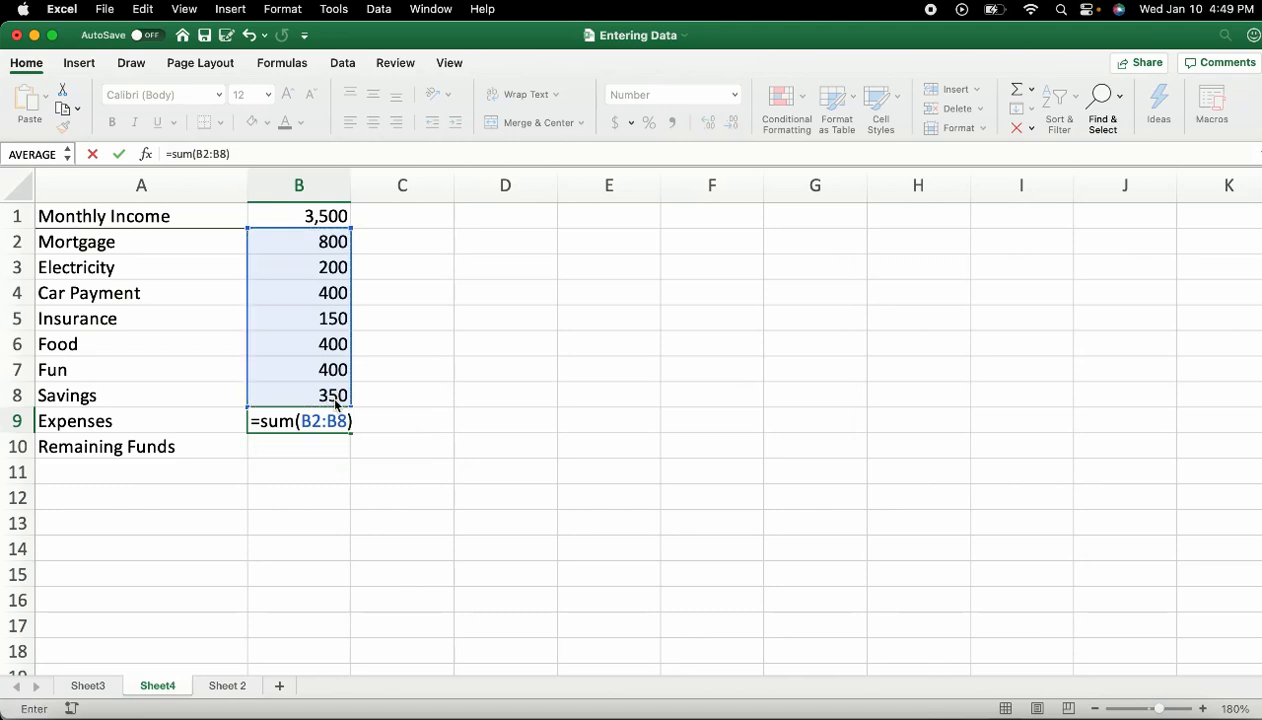
key(Return)
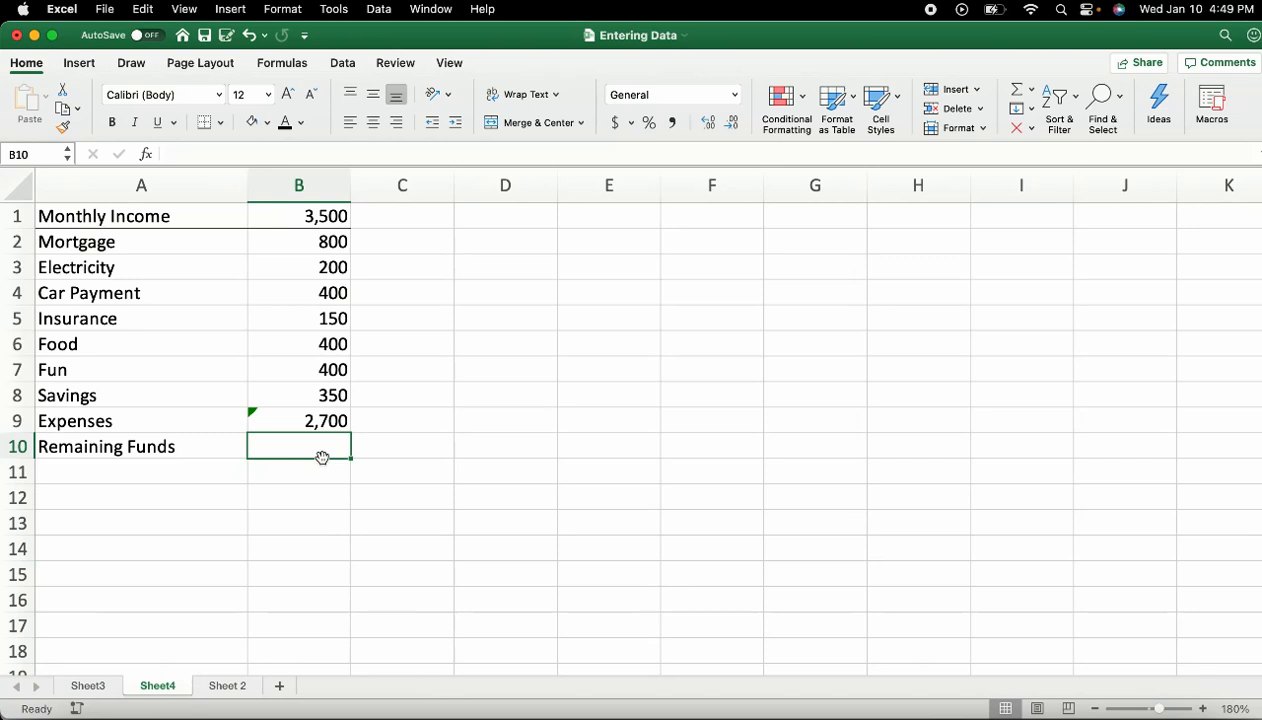
Calculate Remaining Funds in cell B10 with the formula =B1-B9, subtracting expenses from monthly income.
text(=)
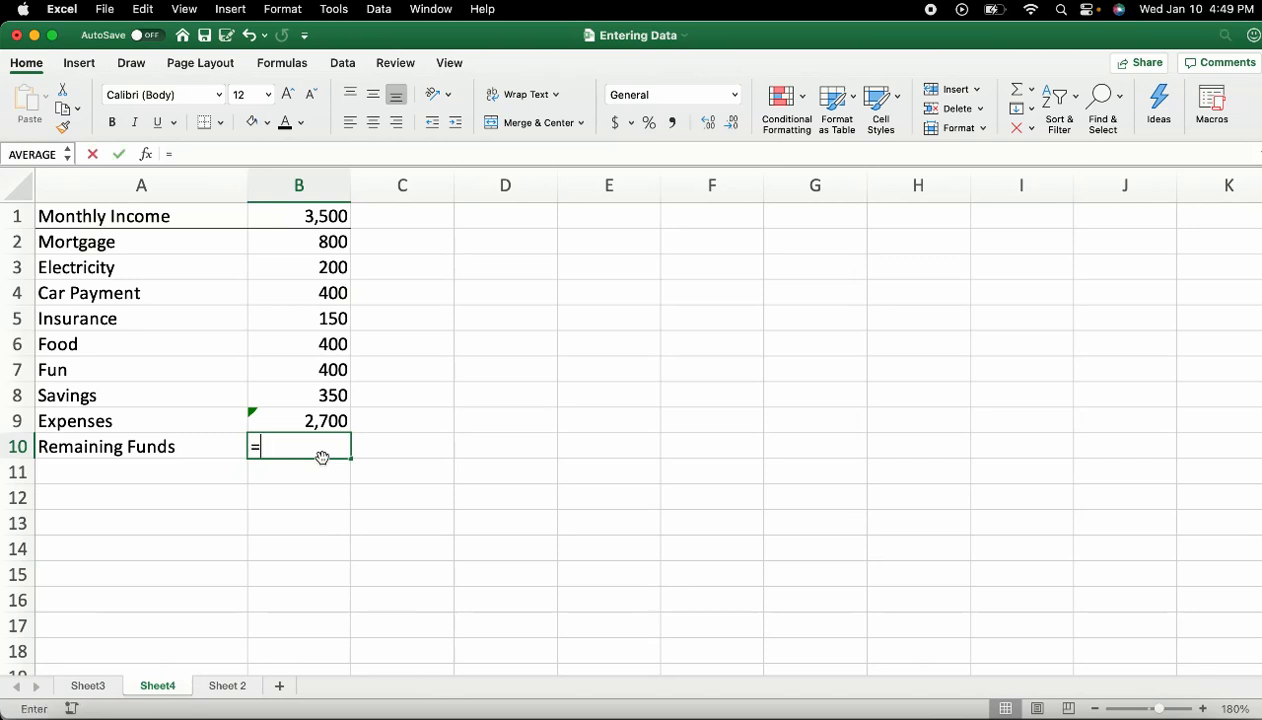
click(315, 216)
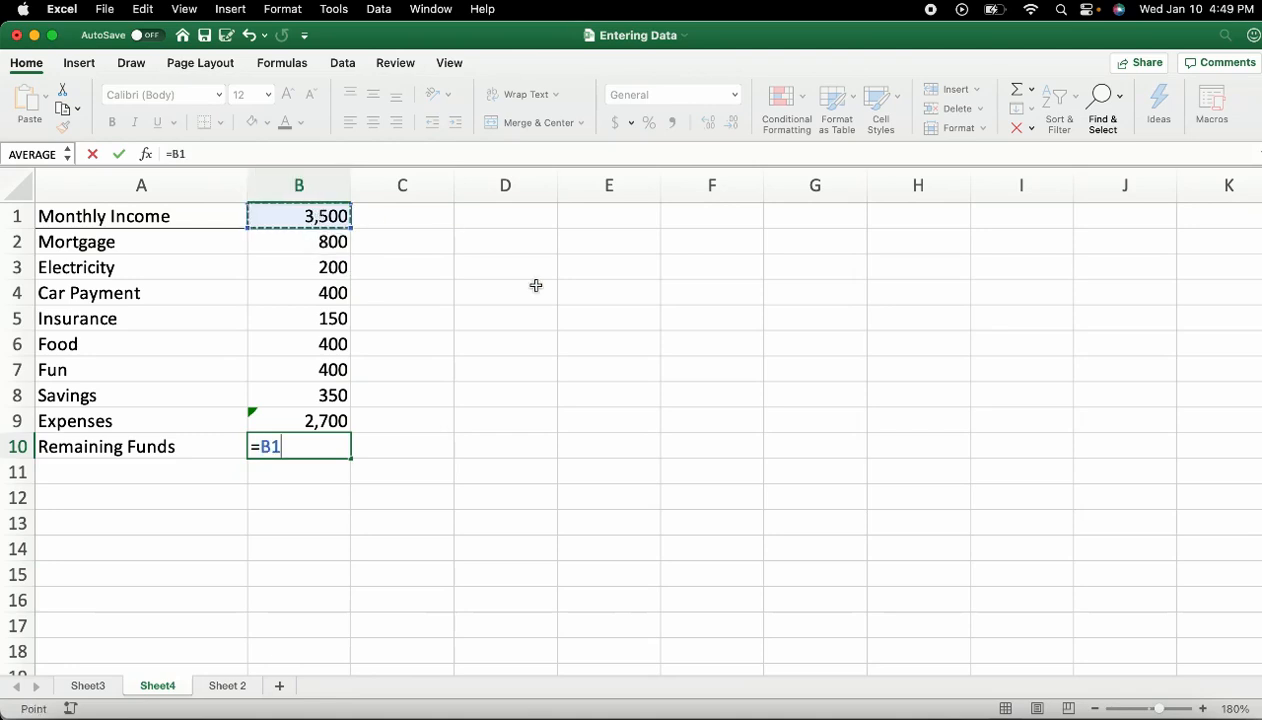
text(-)
click(321, 416)
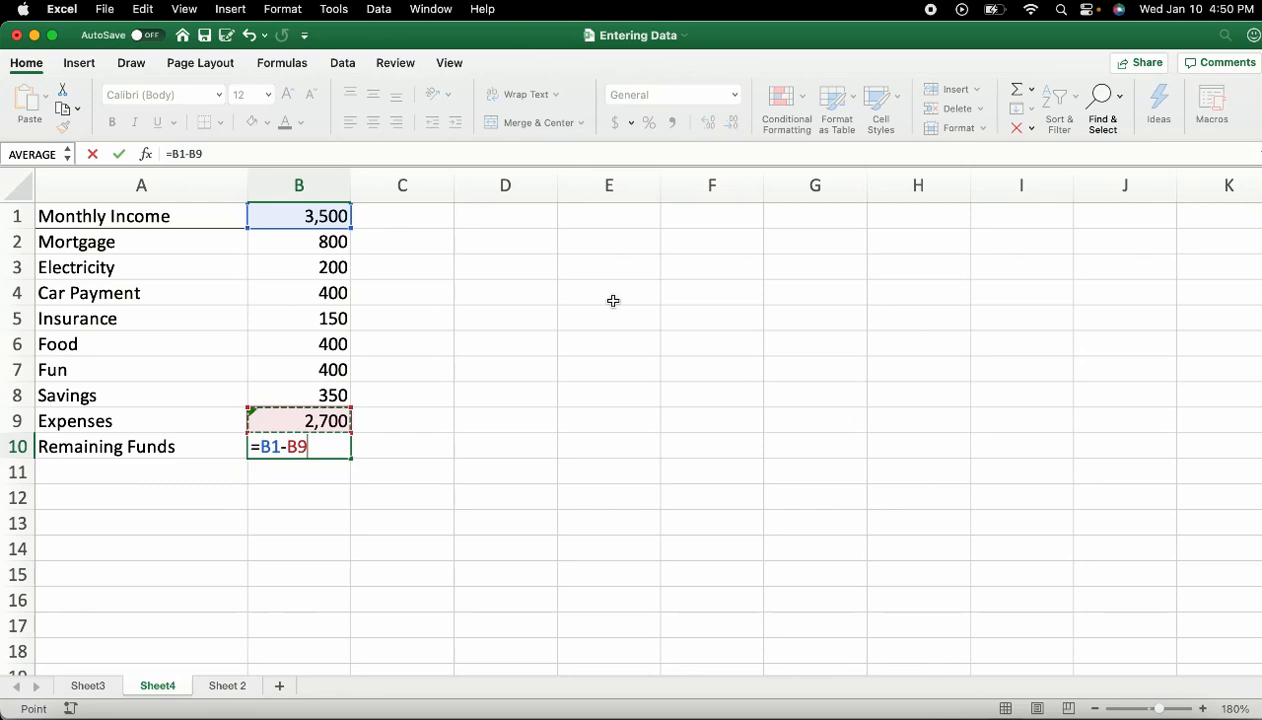
key(Return)
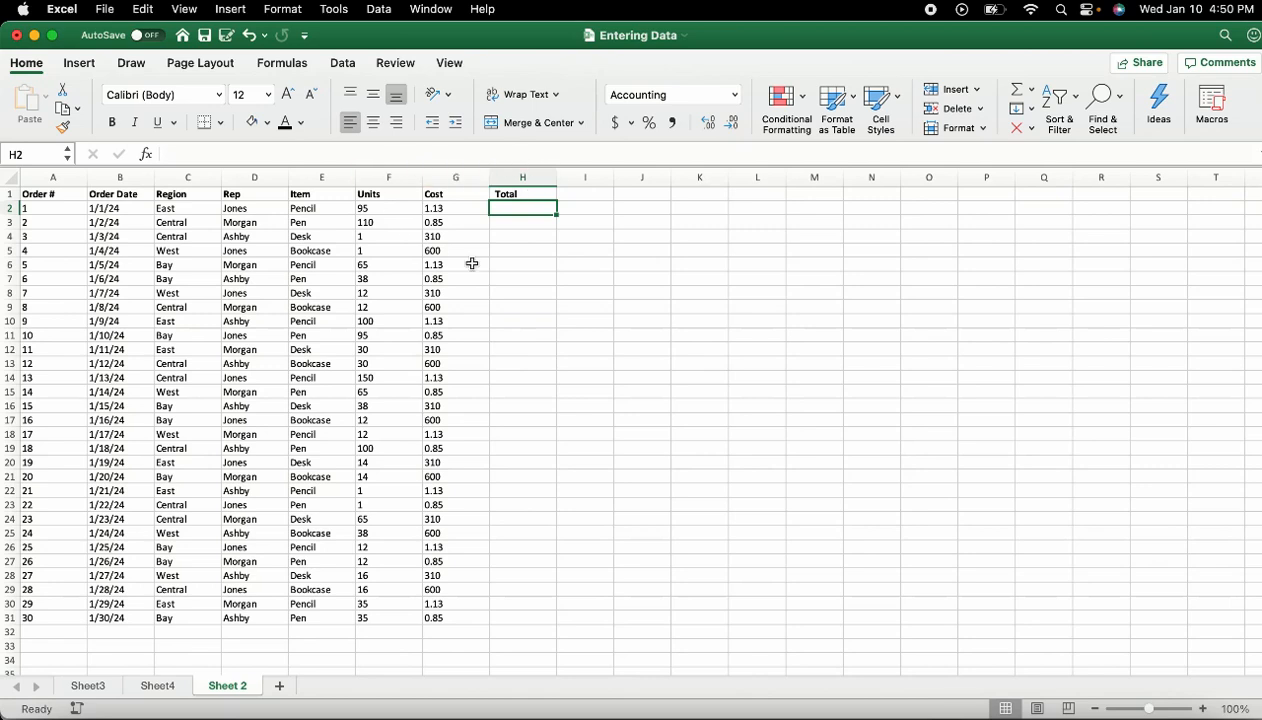
On Sheet 2, multiply Units by Cost for the first order with =F2*G2 in the Total cell H2.
text(=)
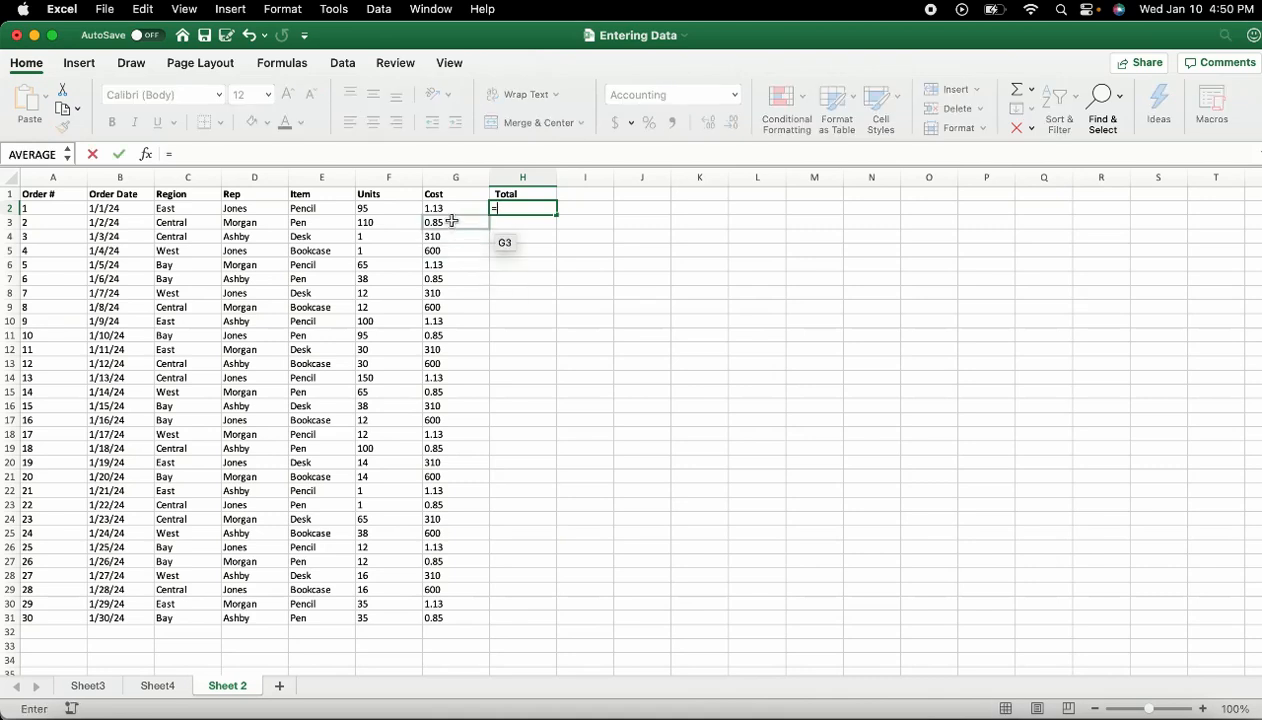
click(384, 209)
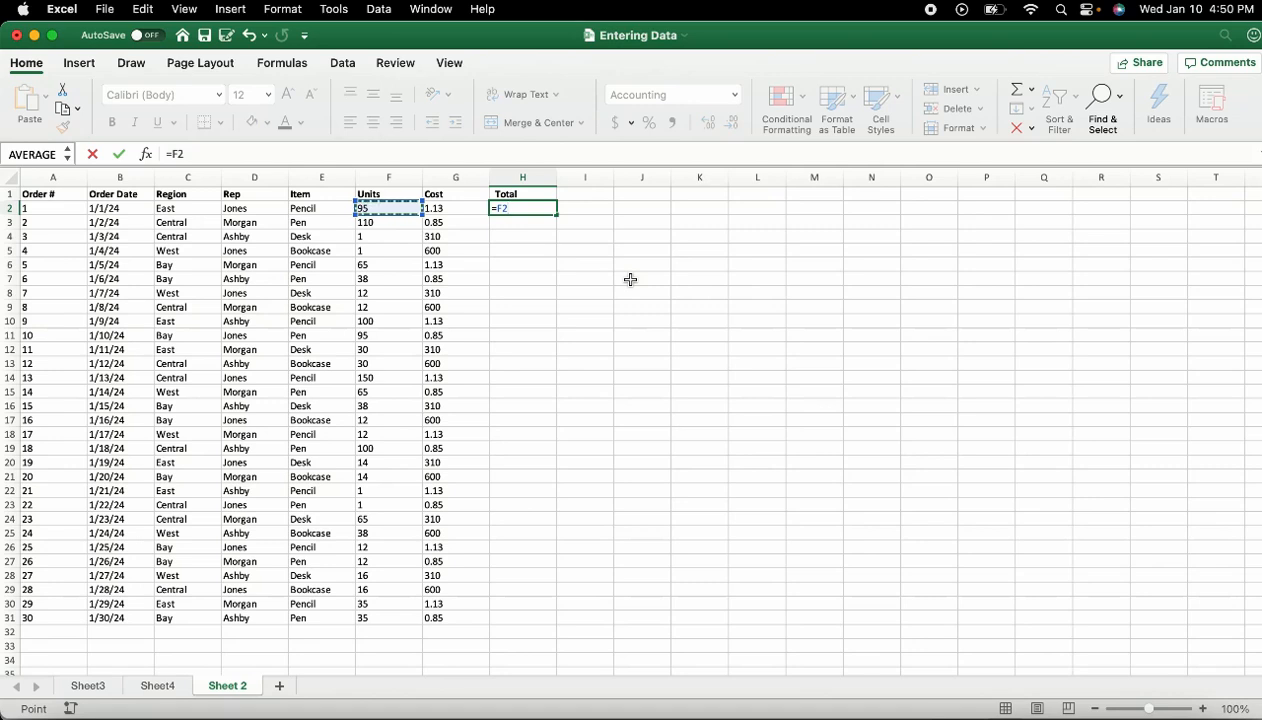
text(*)
click(447, 211)
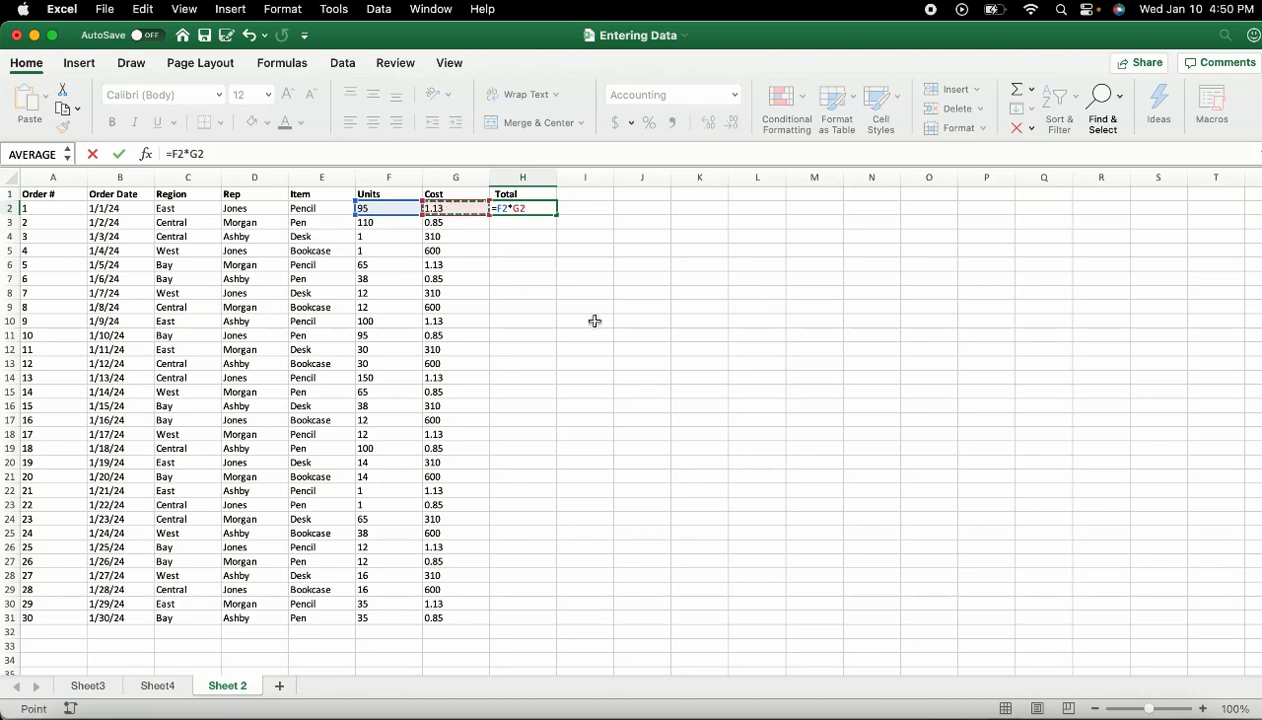
key(Return)
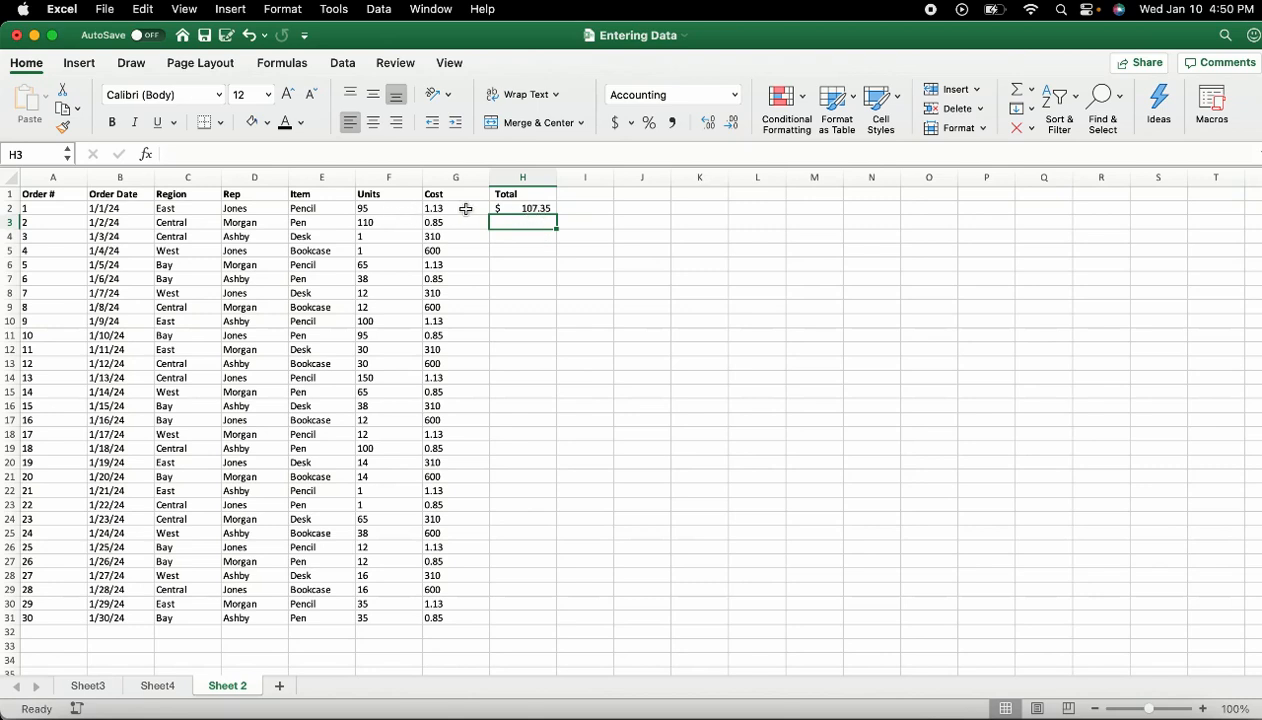
Fill the H2 formula down the Total column through H31 for all the orders.
click(527, 208)
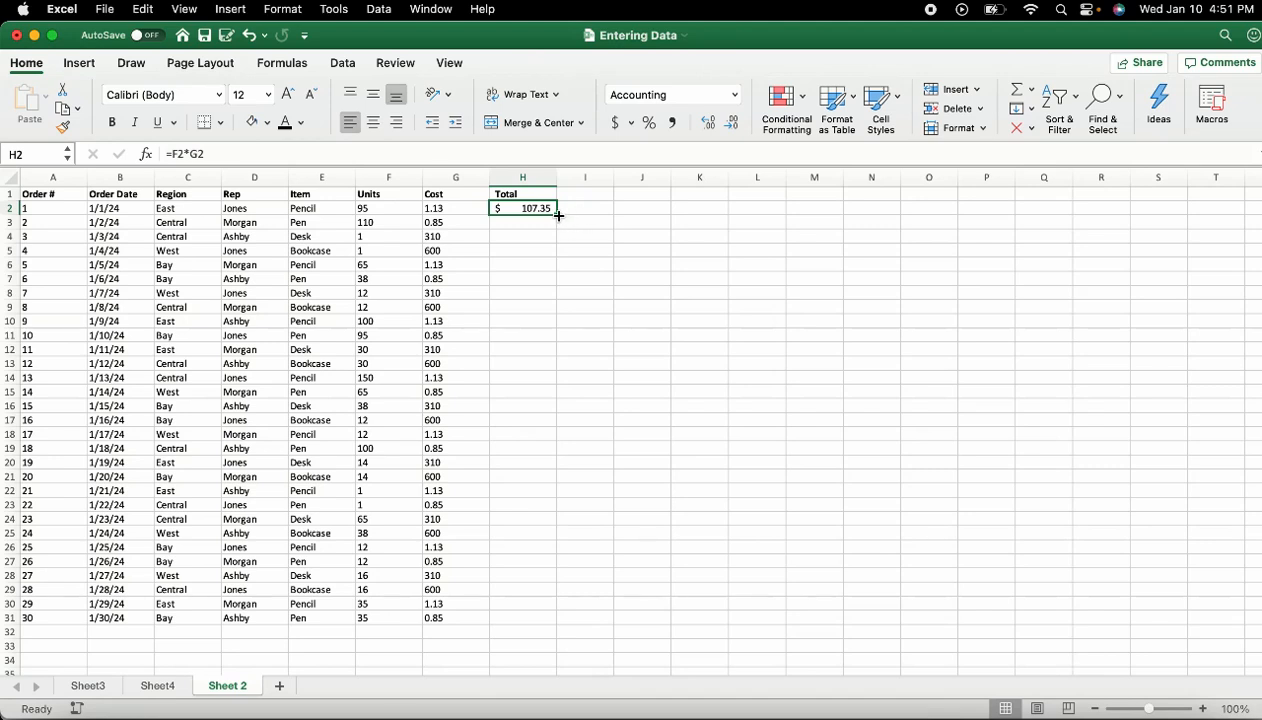
drag(558, 215, 519, 622)
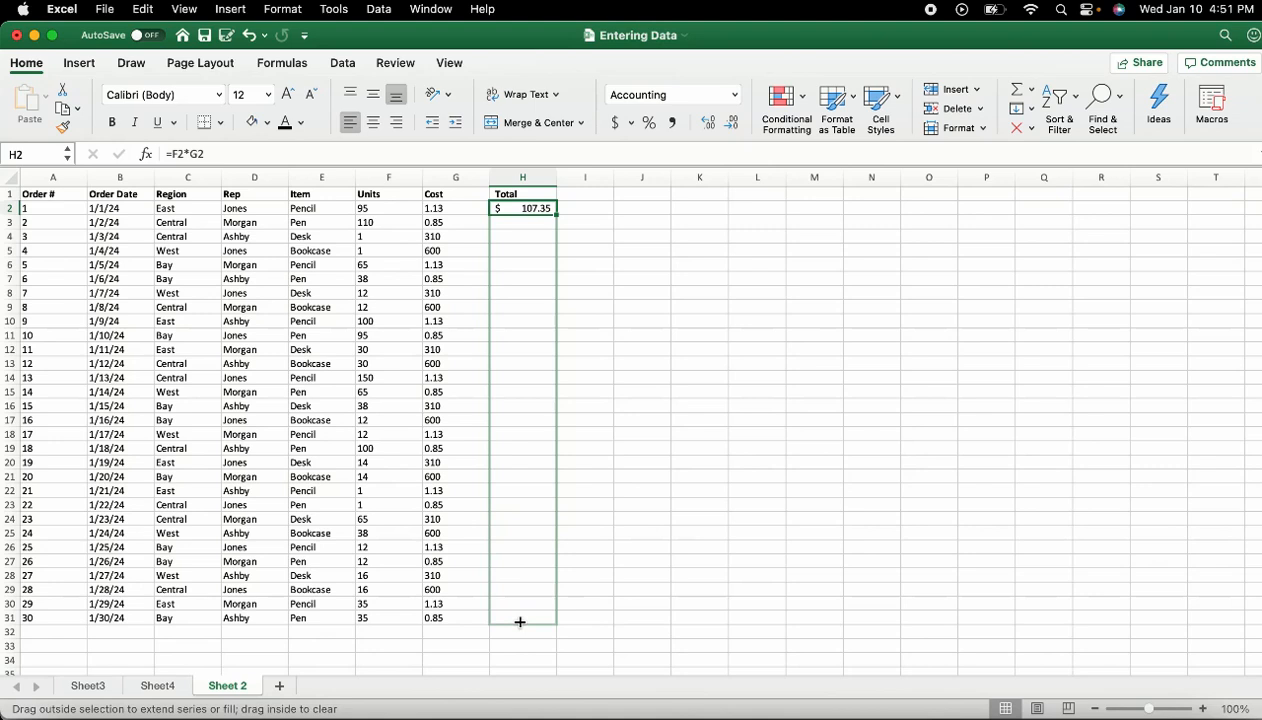
drag(519, 622, 519, 622)
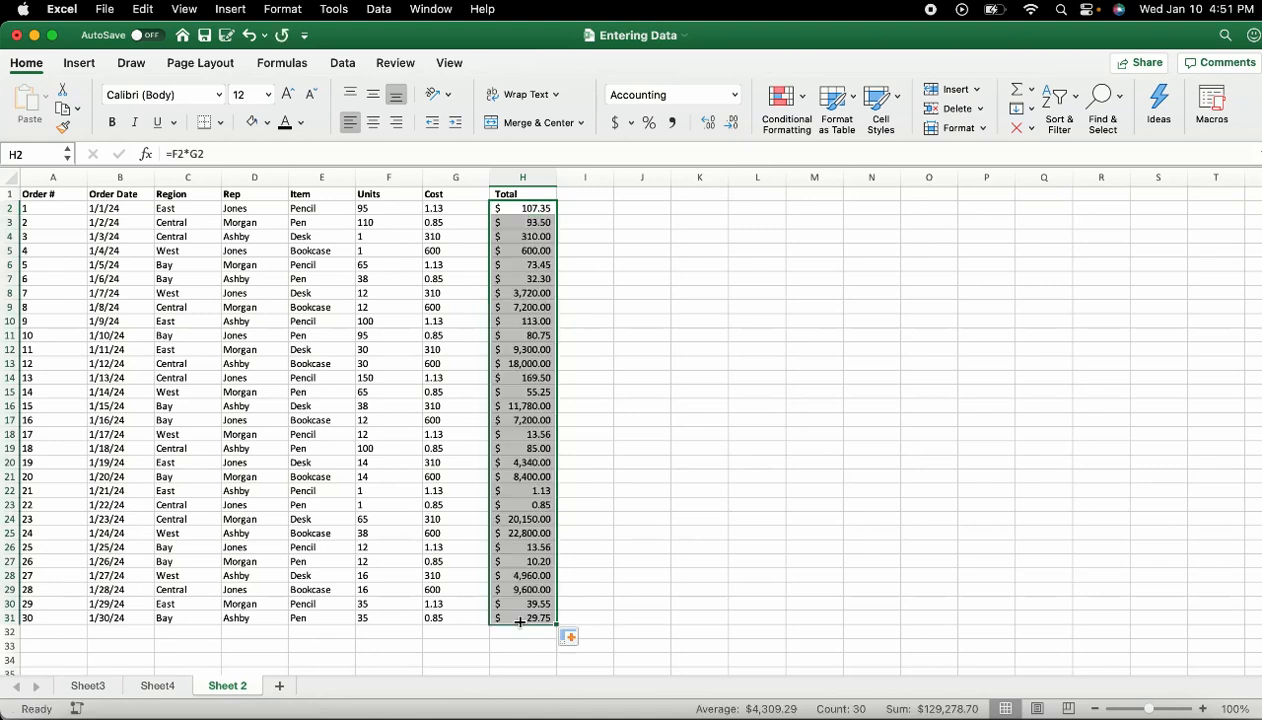
click(731, 347)
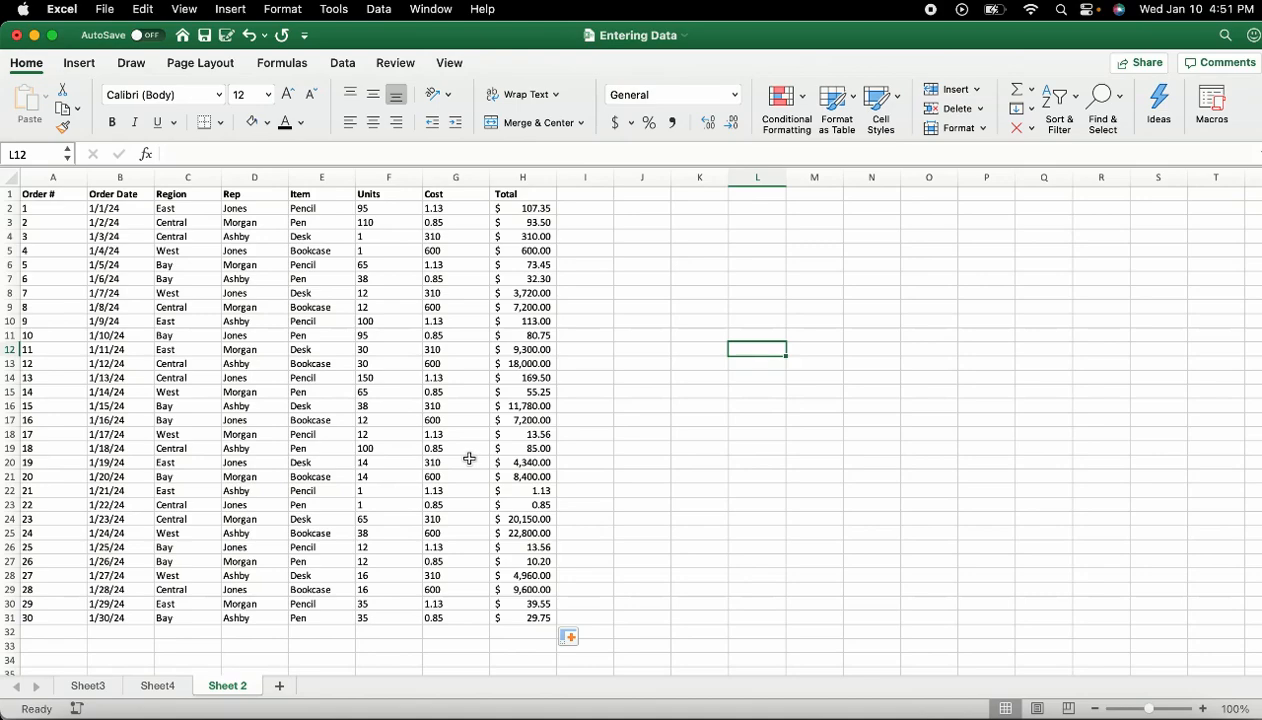
Label cell G32 below the Cost column as Total.
scroll(681, 429, down, 4)
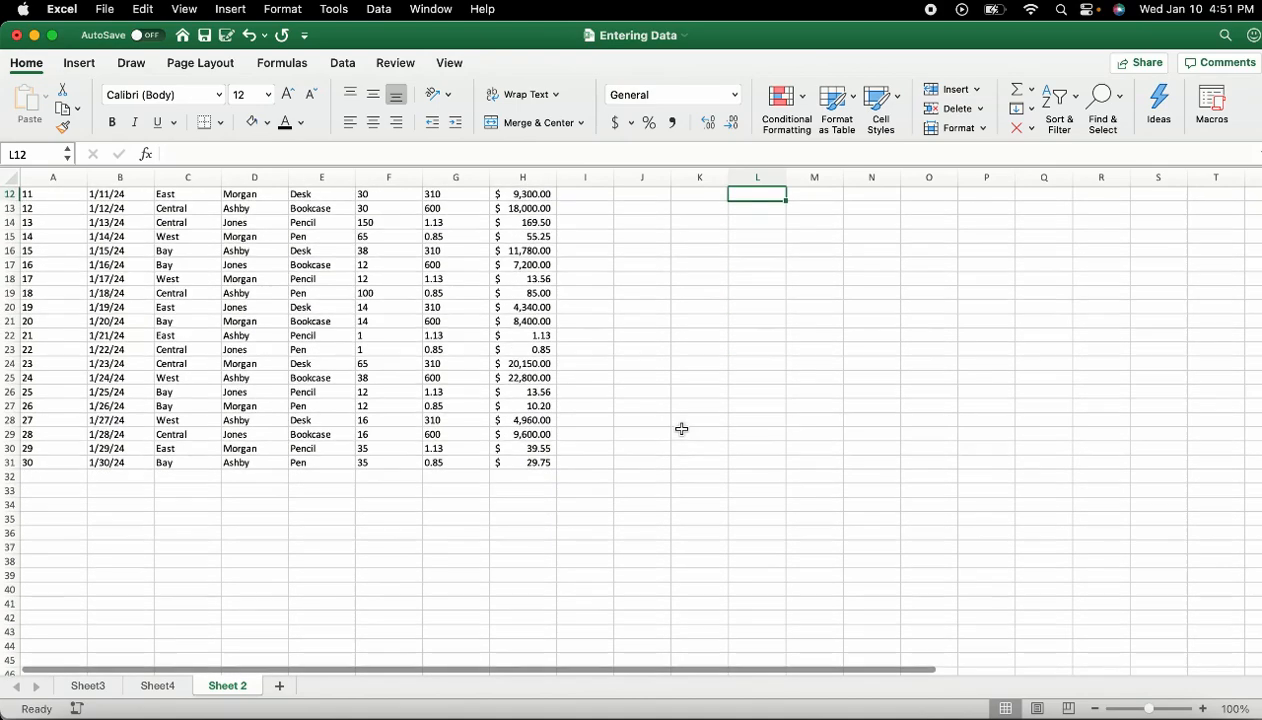
scroll(681, 429, up, 1)
click(452, 494)
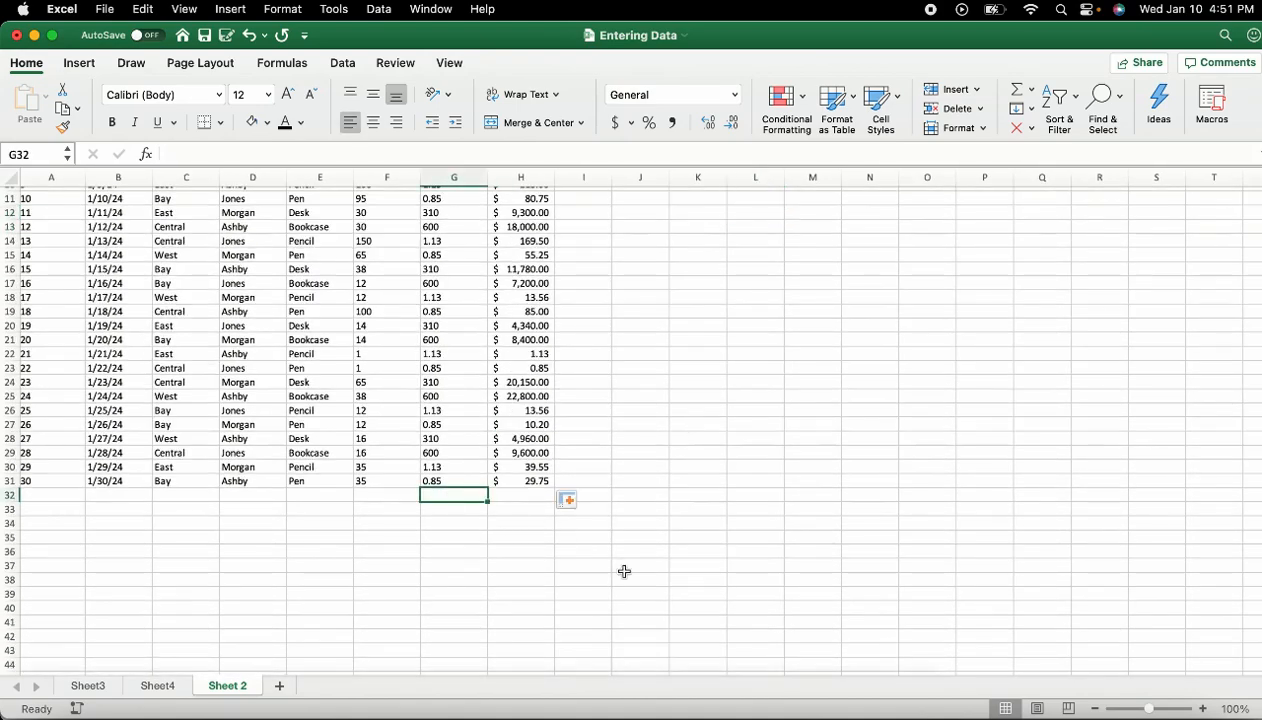
text(Total)
key(Tab)
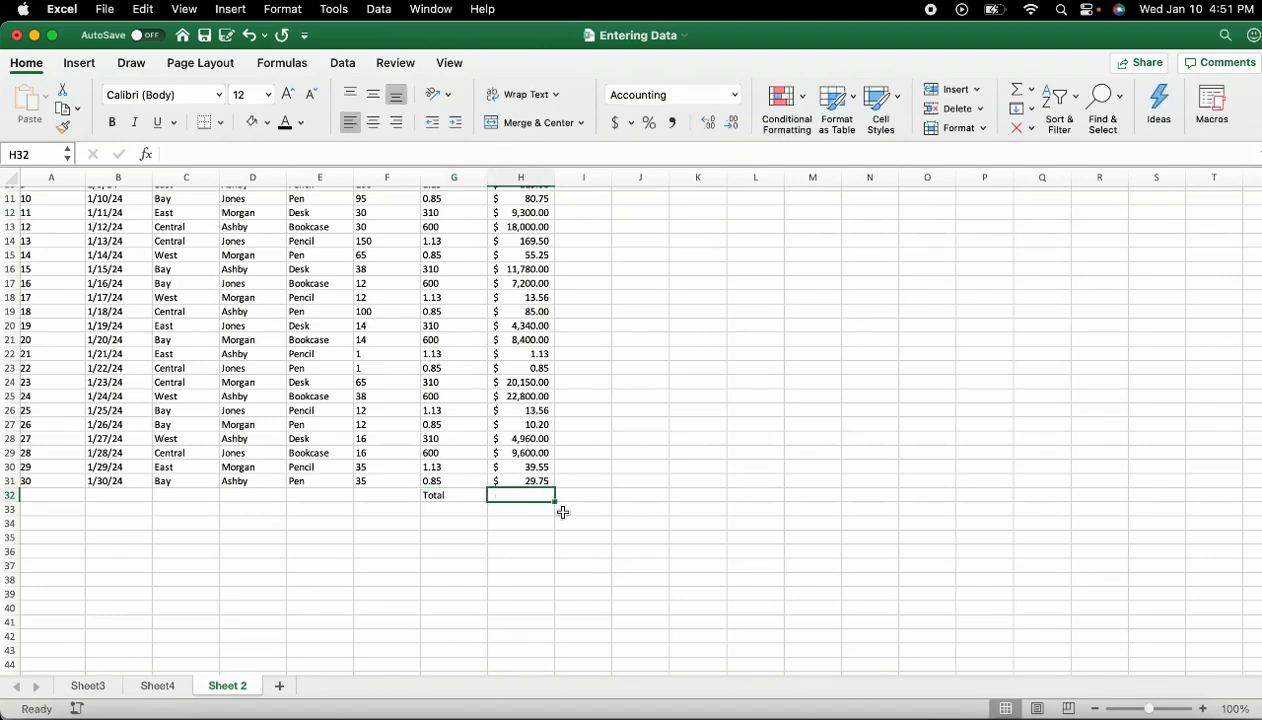
Sum all the order totals in cell H32 with the formula =sum(H2:H31).
text(=sum()
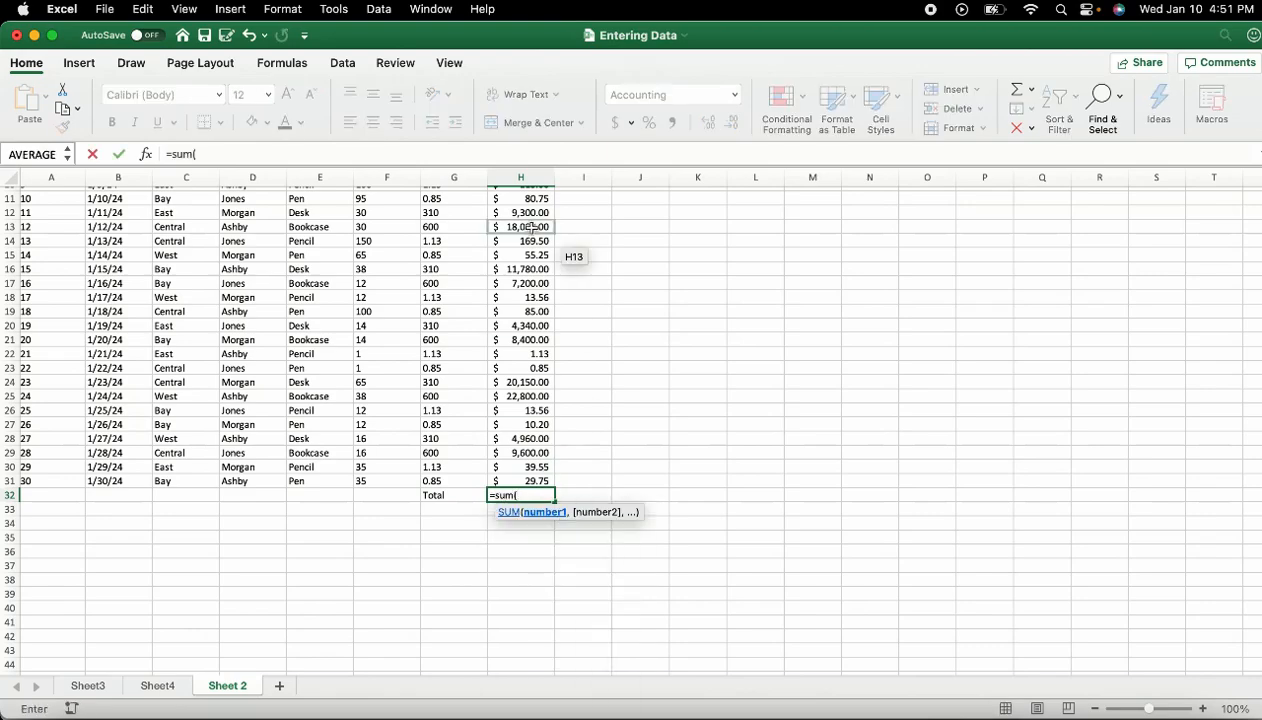
scroll(540, 250, up, 5)
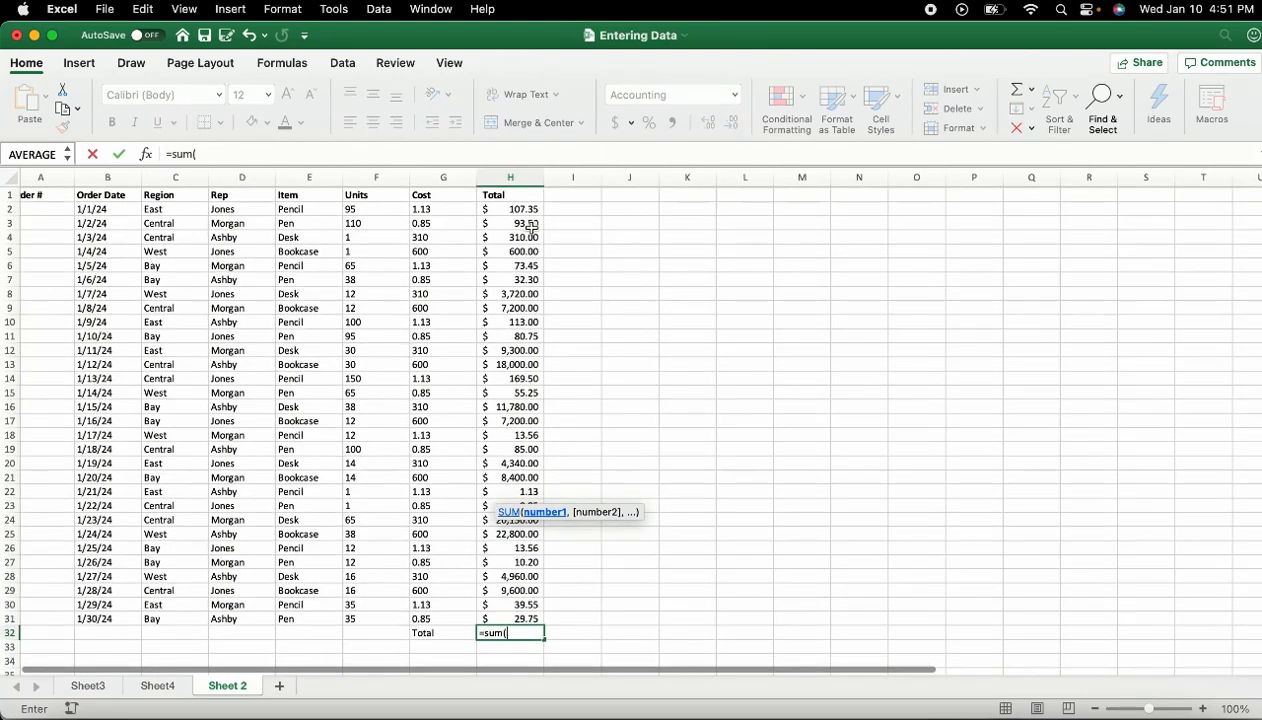
drag(525, 208, 533, 618)
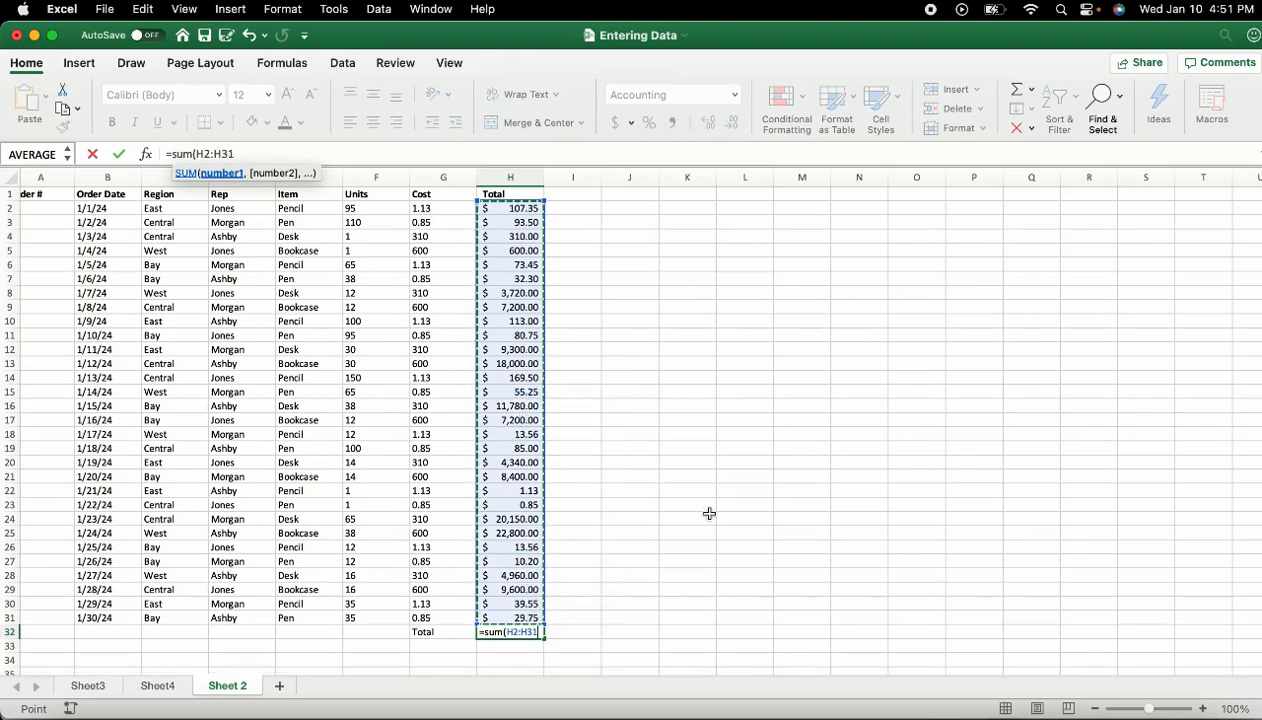
text())
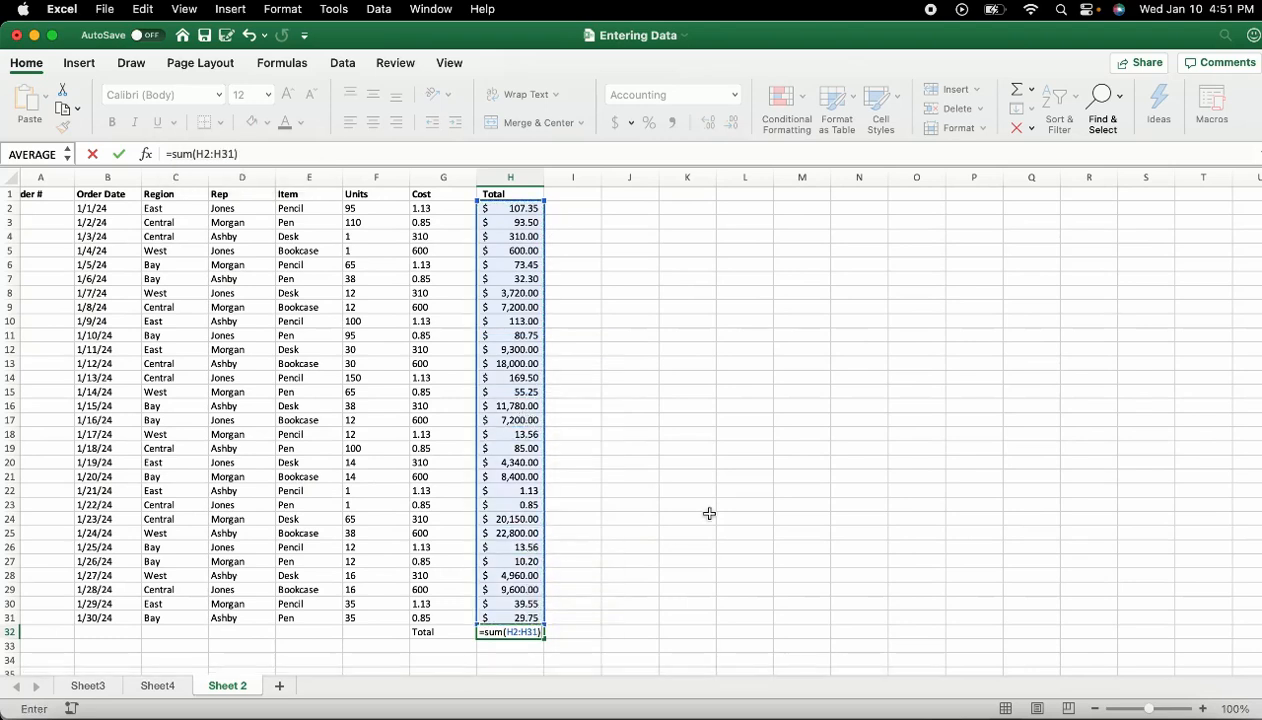
key(Return)
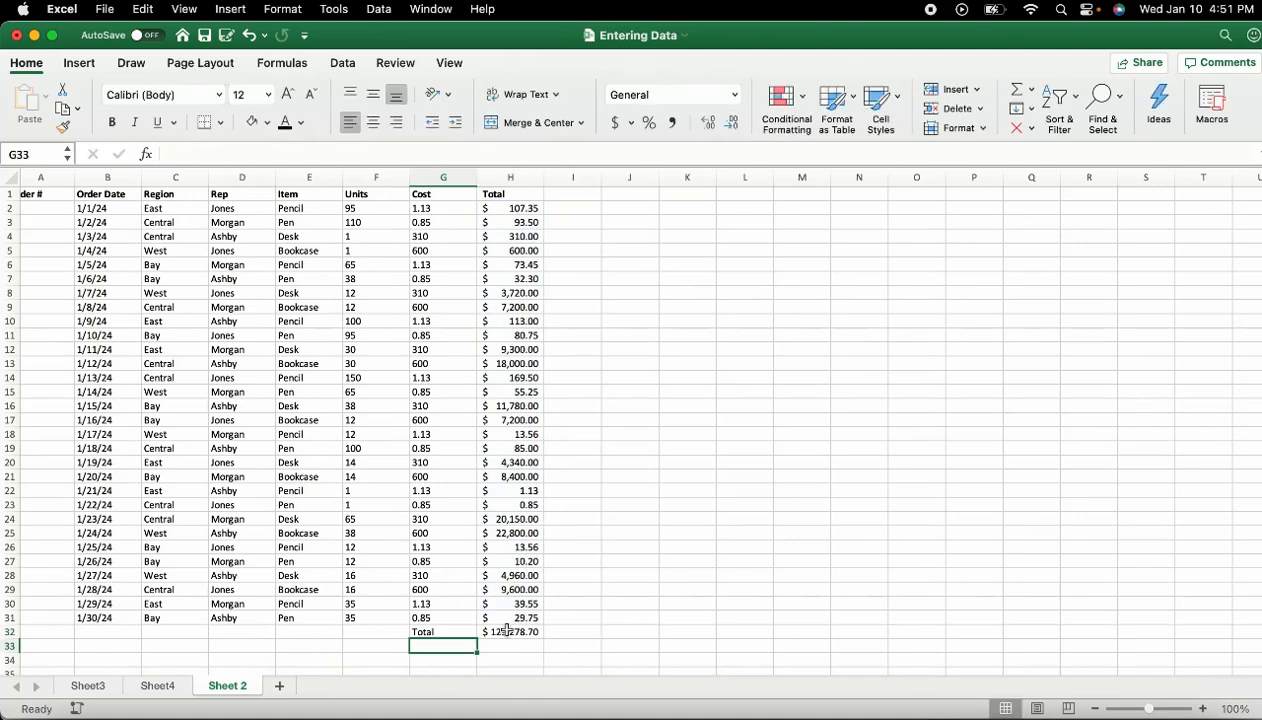
click(507, 630)
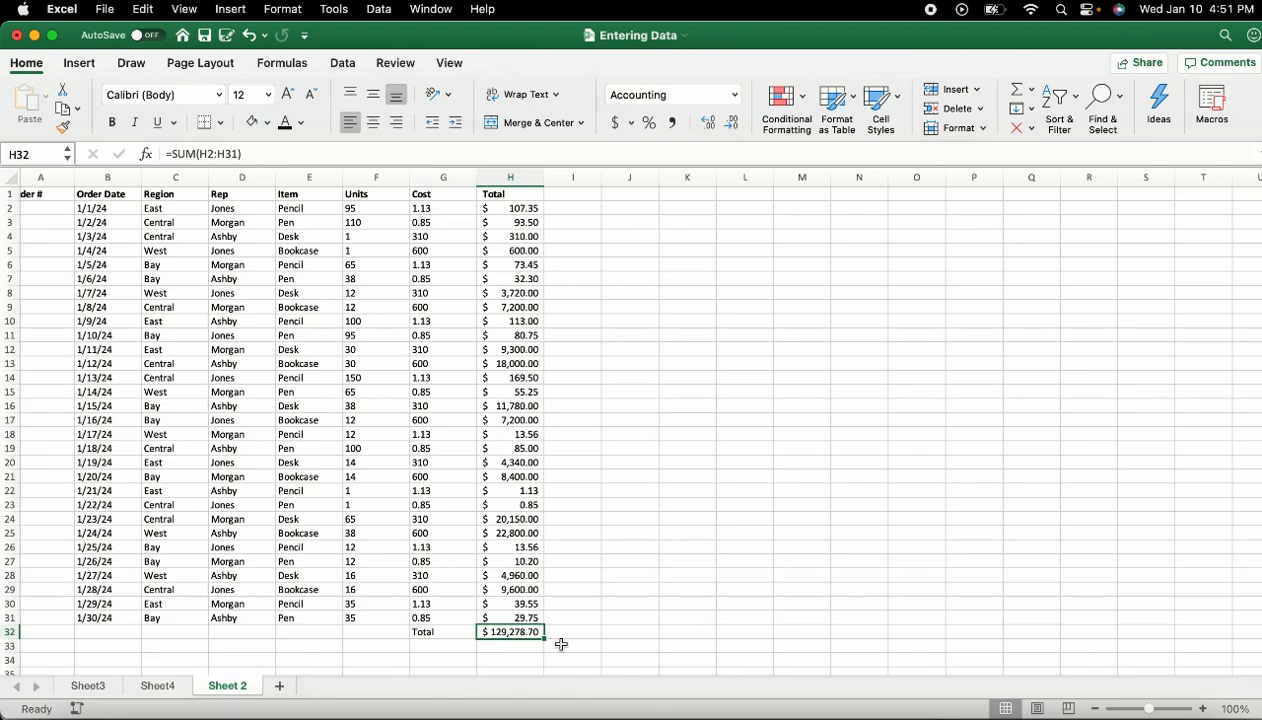
Label cell G33, under the Total label, as Average Sale.
click(456, 646)
text(Average)
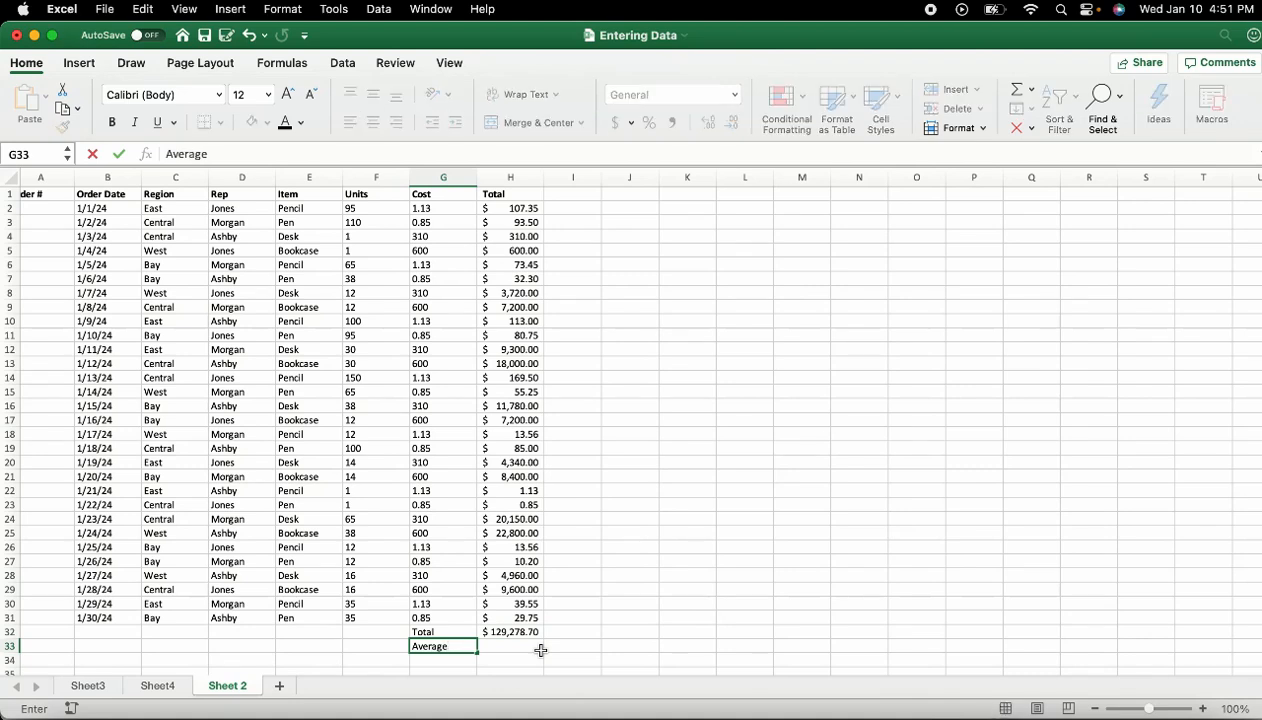
text( Sale)
key(Tab)
Average the order totals in cell H33 with the formula =average(H2:H31).
text(=a)
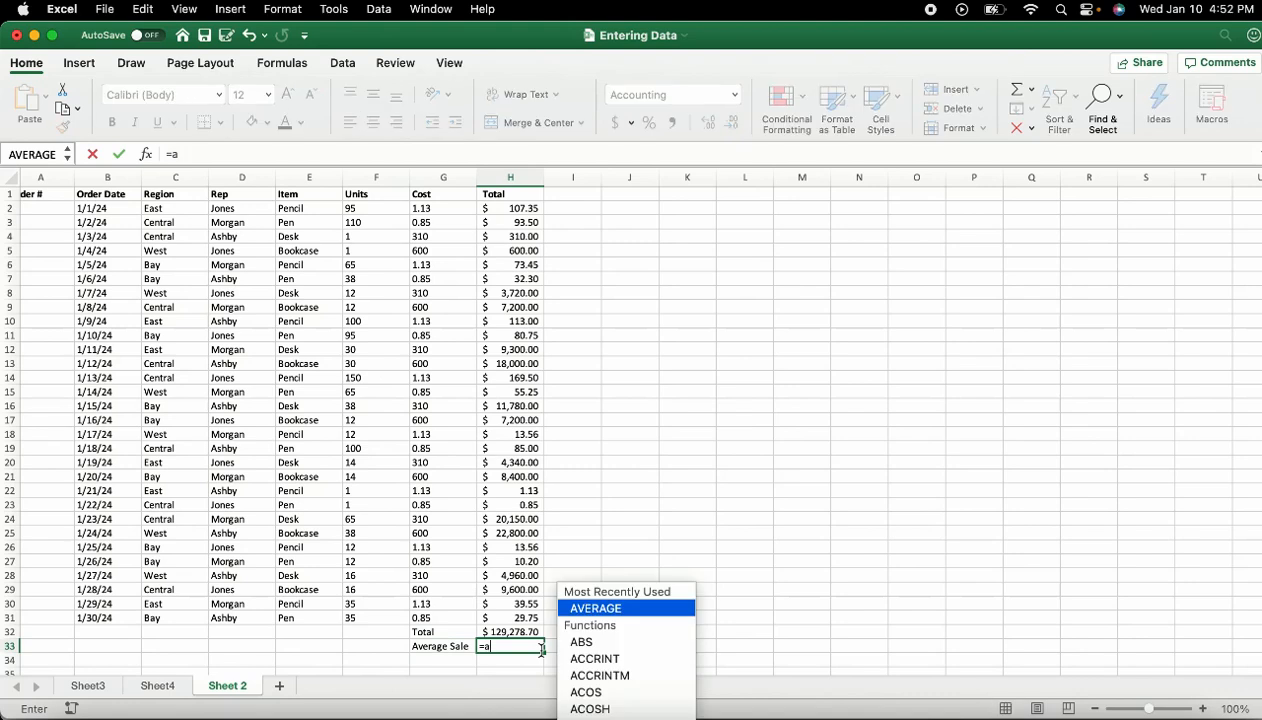
text(verage)
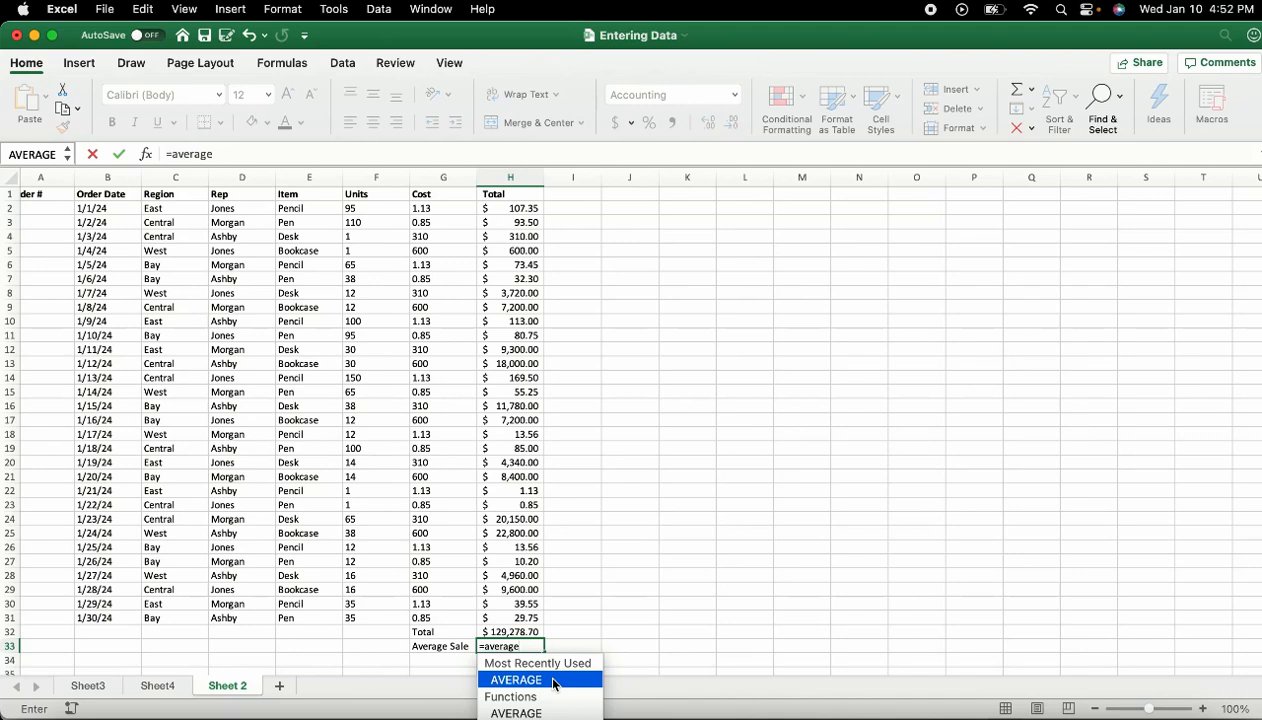
double_click(553, 680)
drag(515, 208, 526, 617)
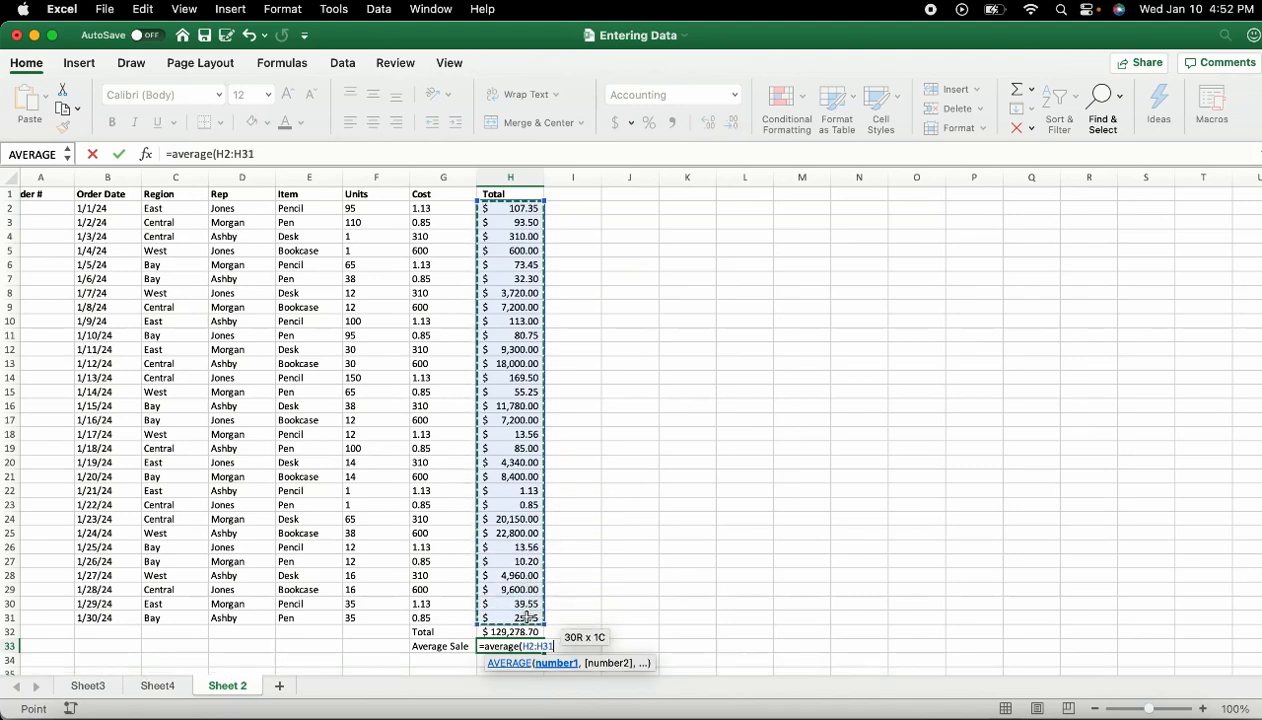
text())
key(Return)
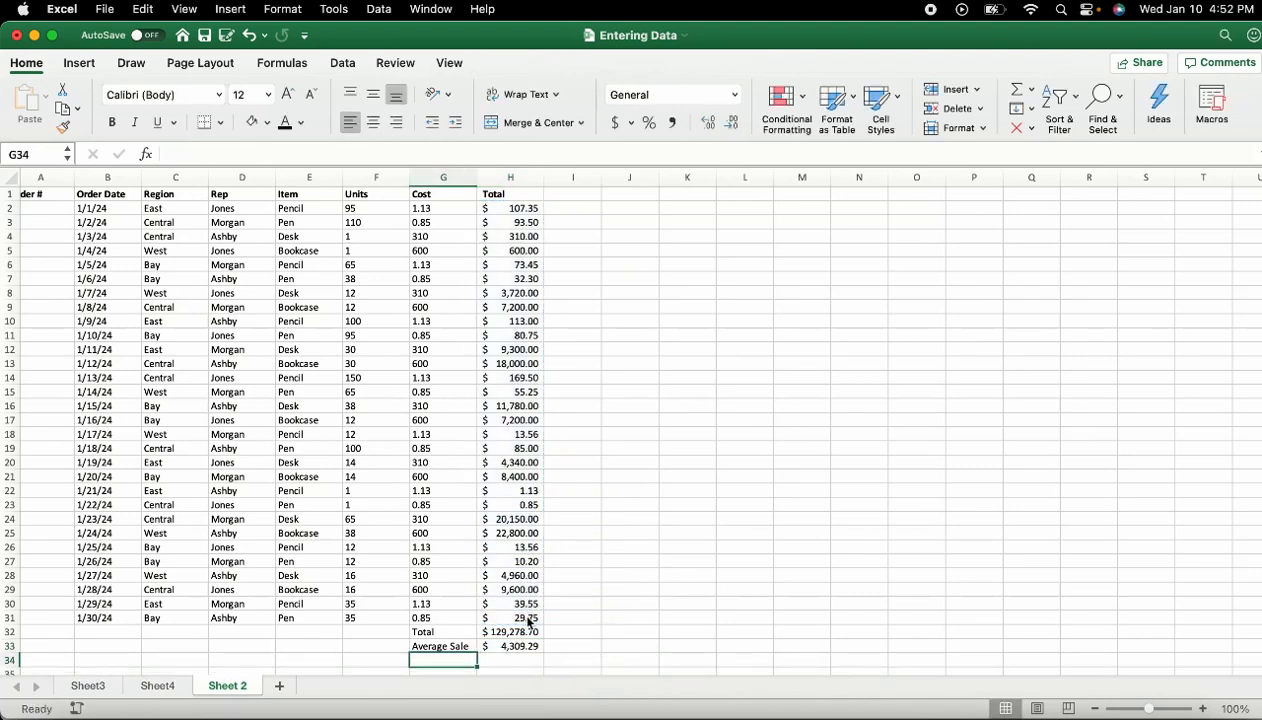